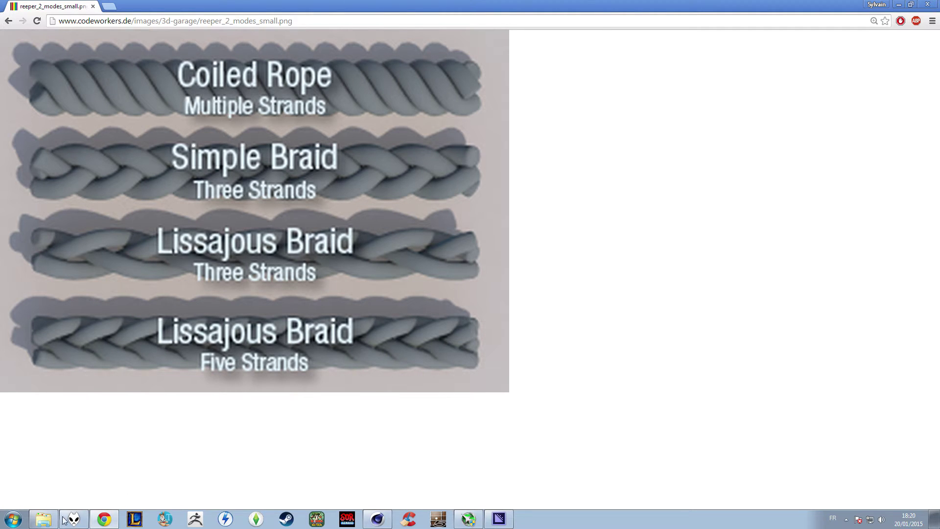
# Locate the reeper_2.02_r14_15_16 folder in C:\Programmes\Maxon\plugins, close the file window and switch to CINEMA 4D
pyautogui.click(13, 519)
pyautogui.click(192, 409)
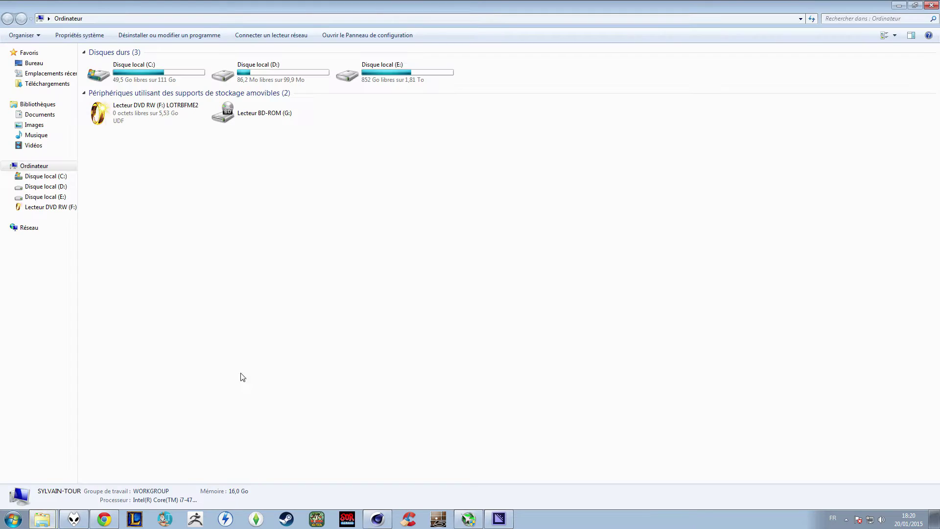
pyautogui.doubleClick(144, 72)
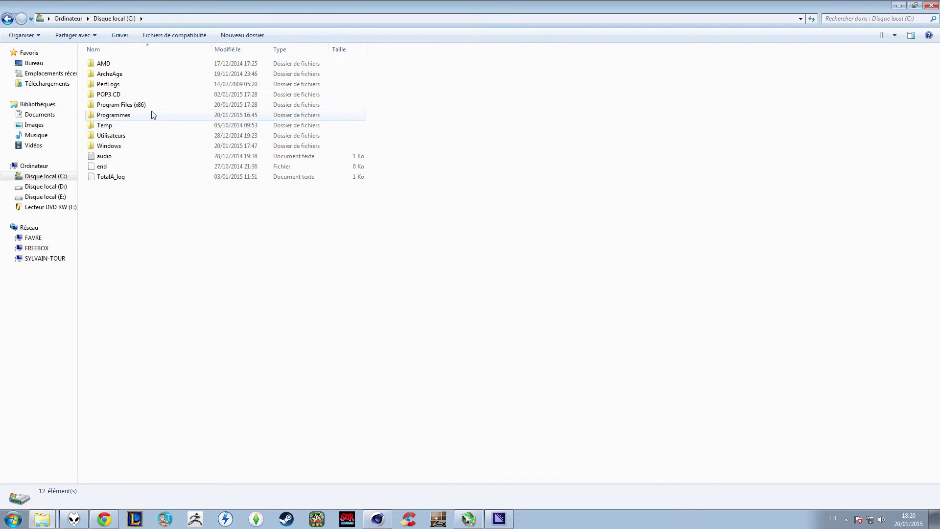
pyautogui.doubleClick(153, 114)
pyautogui.doubleClick(131, 188)
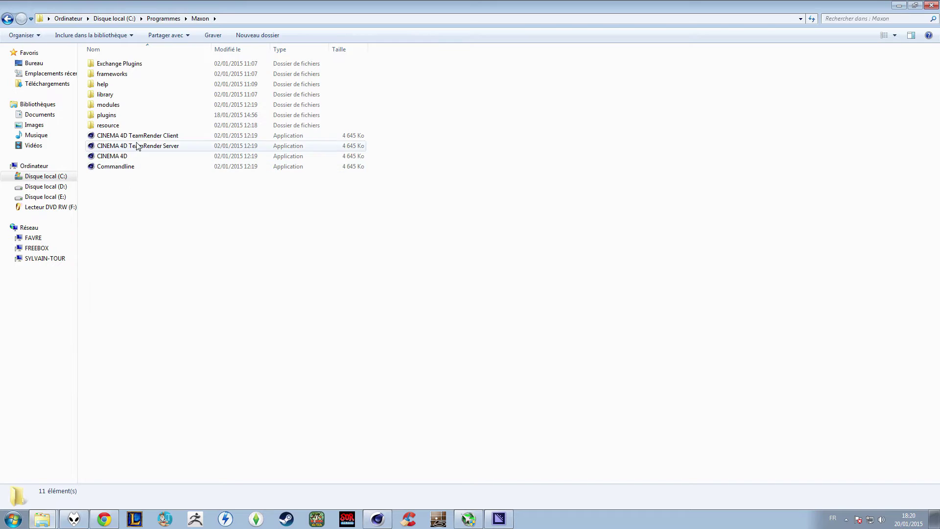
pyautogui.doubleClick(130, 115)
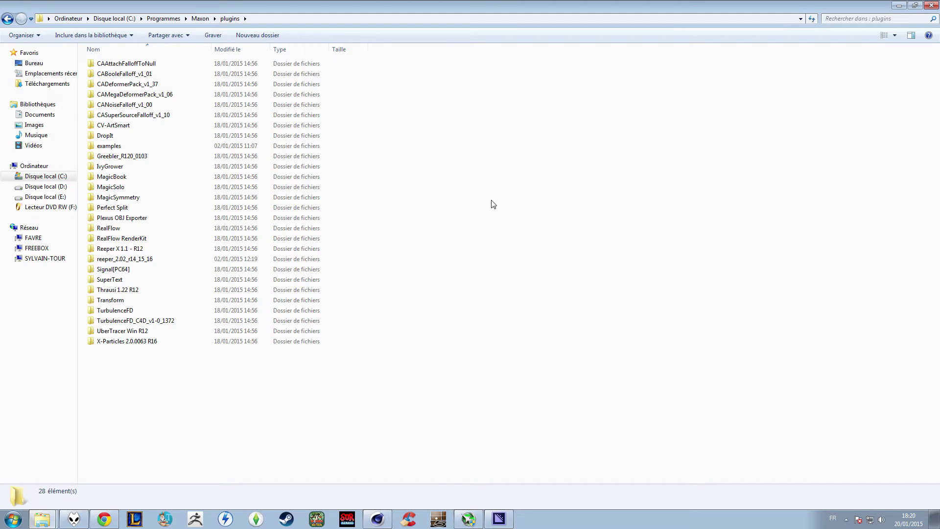
pyautogui.click(188, 228)
pyautogui.click(128, 259)
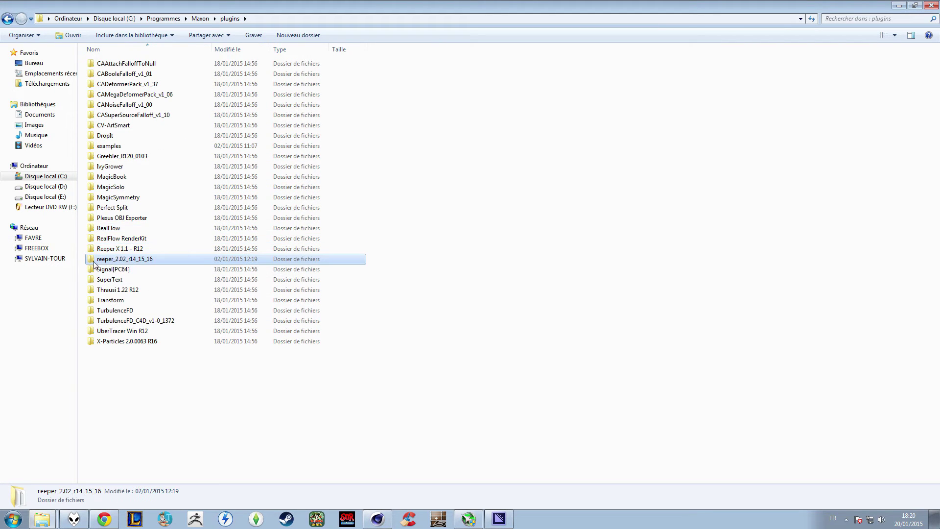
pyautogui.click(933, 6)
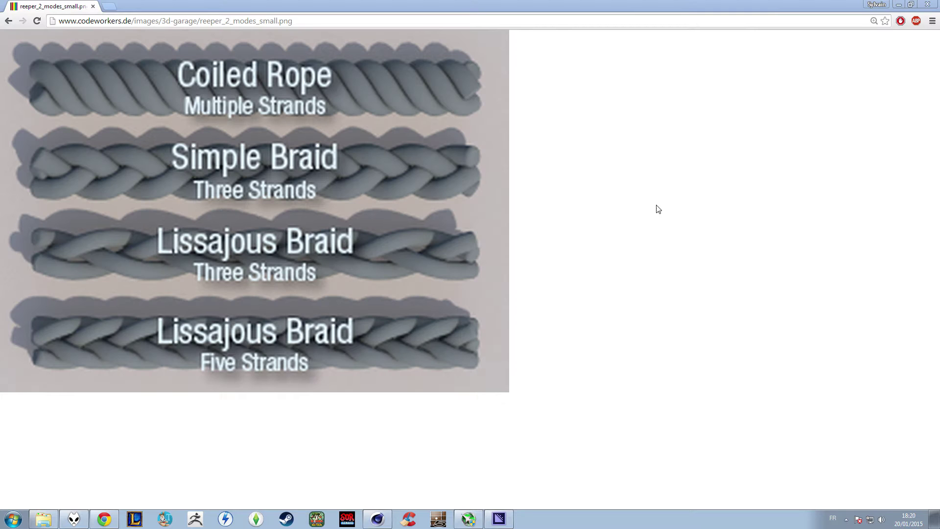
pyautogui.click(378, 518)
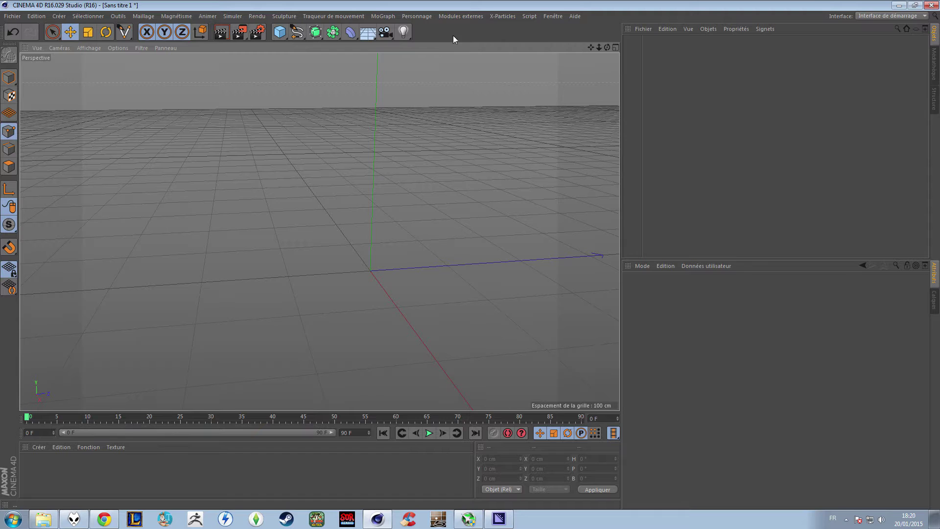
# Add a Reeper 2.0 object and nest a freehand-drawn, gently curved spline under it
pyautogui.click(469, 17)
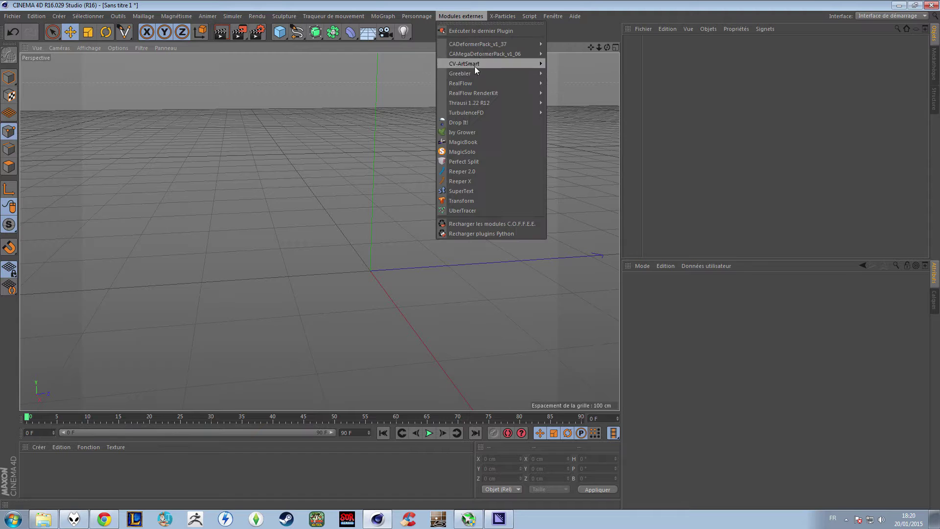
pyautogui.click(466, 172)
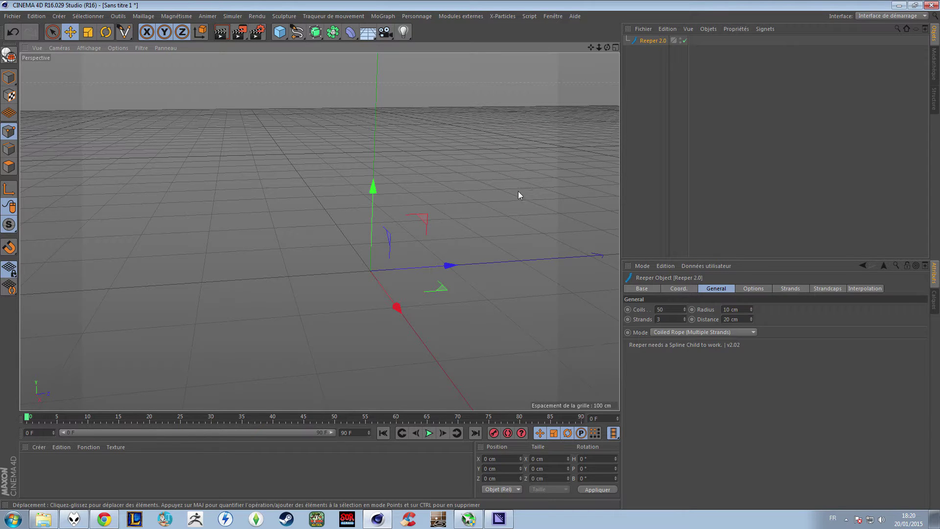
pyautogui.click(297, 36)
pyautogui.moveTo(465, 170); pyautogui.dragTo(271, 181)
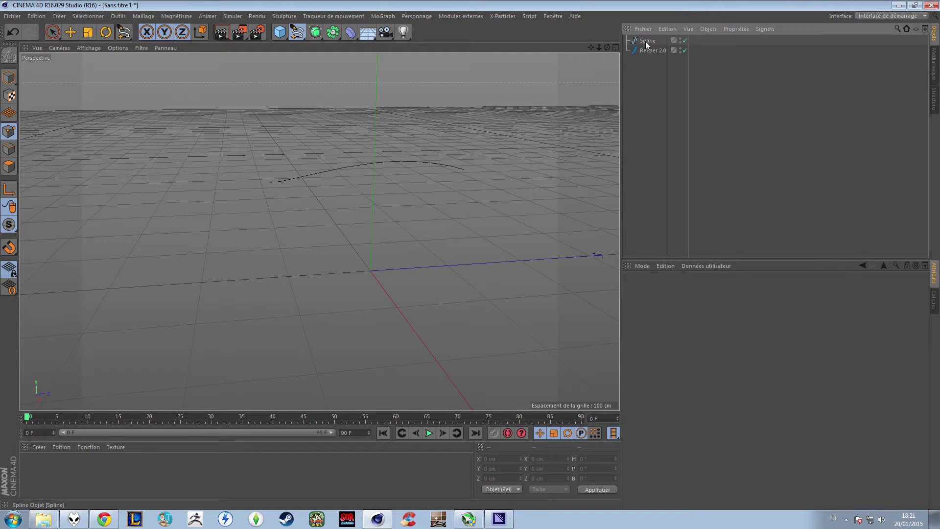
pyautogui.moveTo(647, 41); pyautogui.dragTo(646, 51)
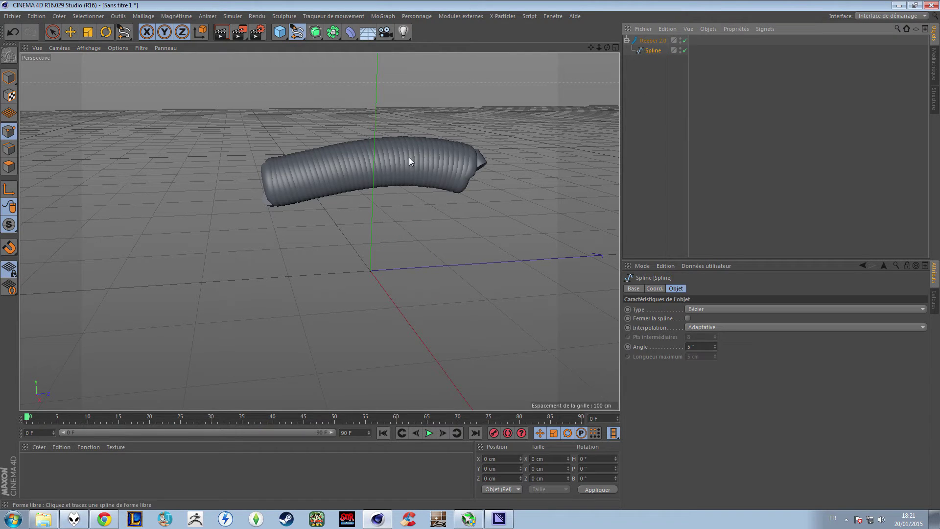
# Set the number of coils on the Reeper 2.0 object to 12
pyautogui.scroll(3, 436, 149)
pyautogui.click(660, 68)
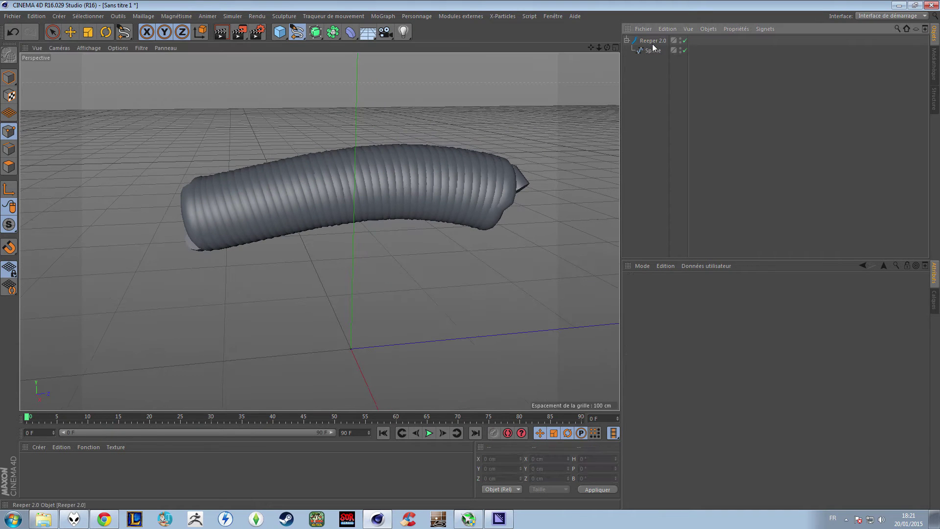
pyautogui.click(653, 41)
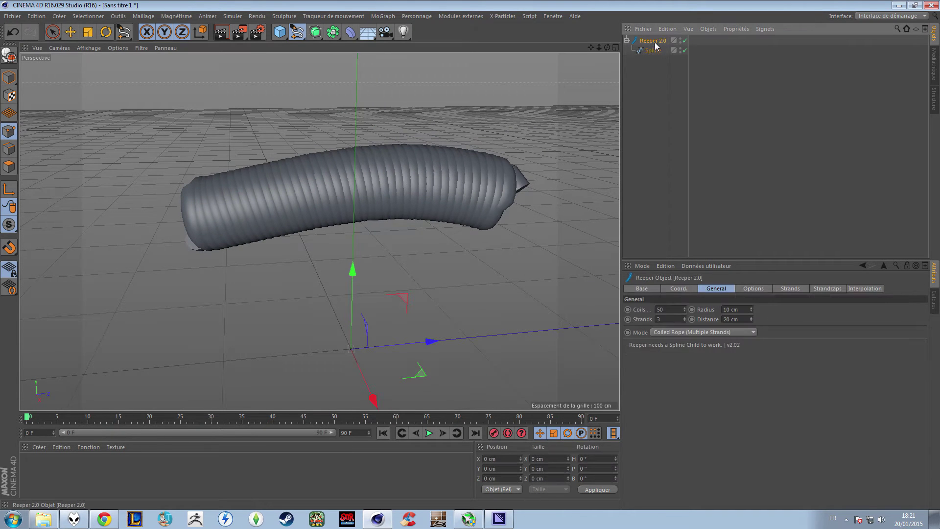
pyautogui.moveTo(686, 309); pyautogui.dragTo(686, 309)
pyautogui.click(685, 308)
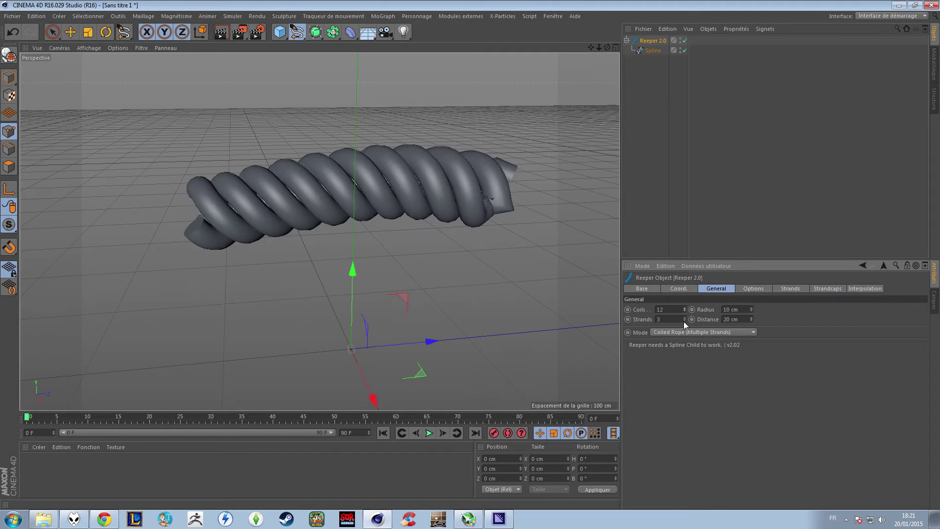
# Set the Reeper object to 1 strand with a radius of 7 cm and a distance of 31 cm
pyautogui.click(684, 321)
pyautogui.click(684, 321)
pyautogui.moveTo(684, 319); pyautogui.dragTo(684, 321)
pyautogui.moveTo(751, 311); pyautogui.dragTo(752, 320)
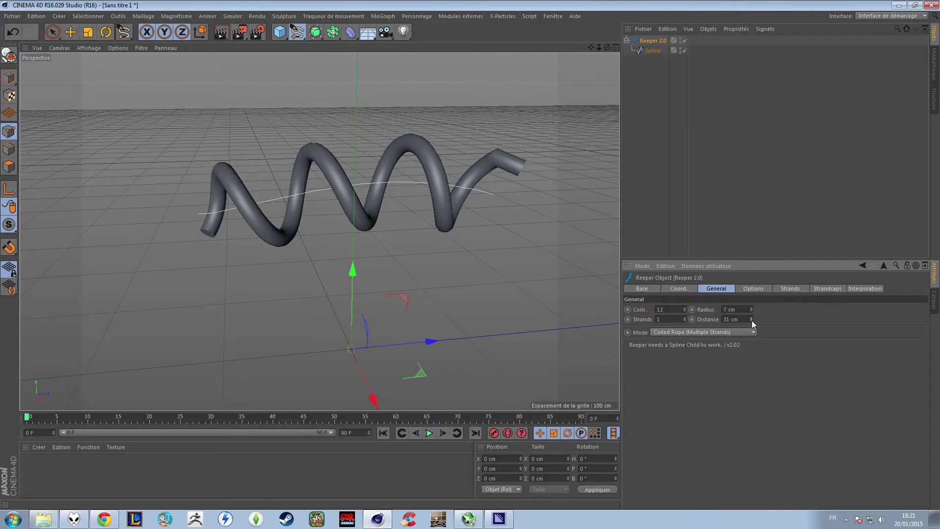
# Set the Reeper's number of strands to 3 in Coiled Rope mode
pyautogui.moveTo(685, 318); pyautogui.dragTo(685, 318)
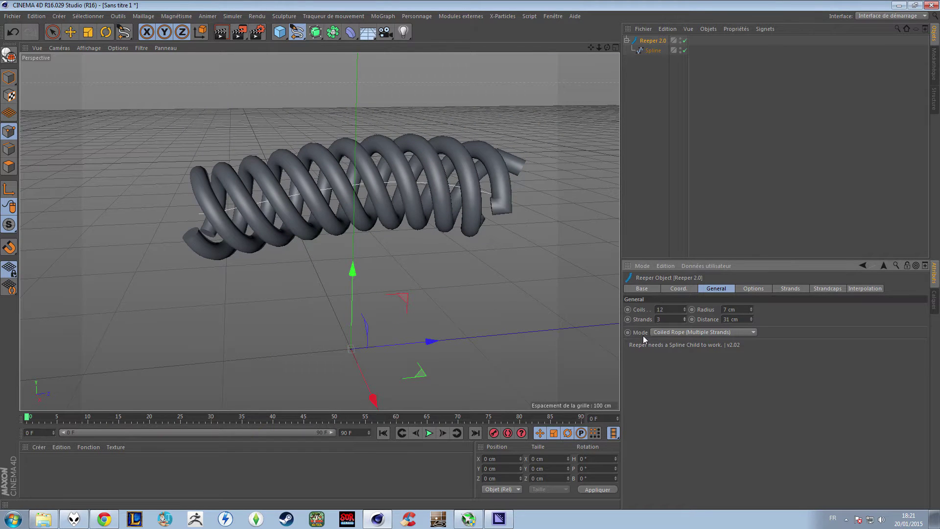
pyautogui.scroll(-1, 668, 332)
pyautogui.scroll(-1, 668, 332)
pyautogui.scroll(2, 668, 332)
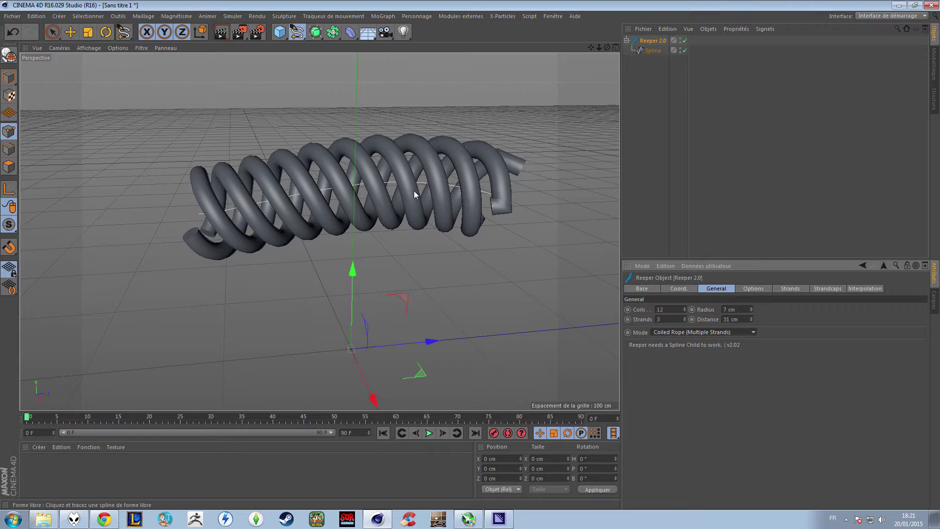
pyautogui.press('e')
pyautogui.moveTo(390, 202)
pyautogui.keyDown('alt'); pyautogui.mouseDown()
pyautogui.moveTo(379, 197)
pyautogui.moveTo(378, 161)
pyautogui.moveTo(381, 200)
pyautogui.mouseUp(); pyautogui.keyUp('alt')
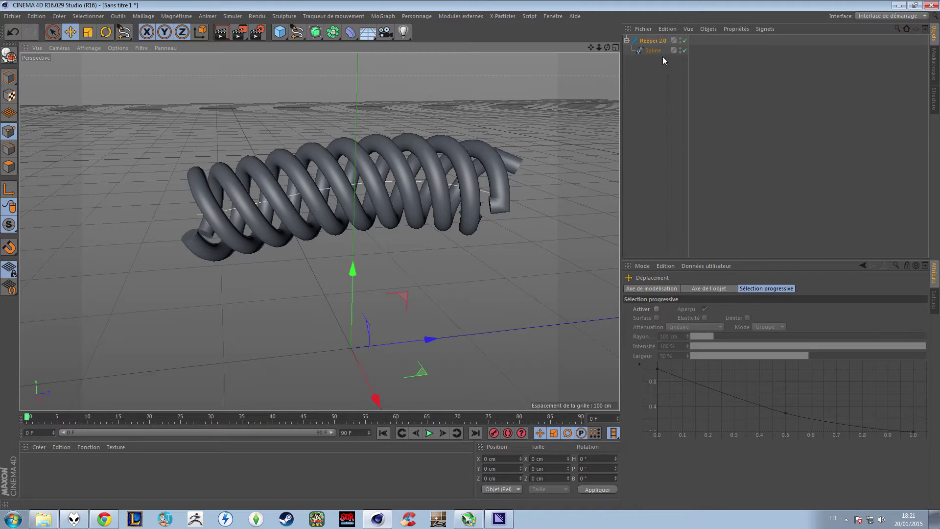
# Switch the Reeper to Simple Braid (3 Strands) and set its distance to 11 cm
pyautogui.click(653, 41)
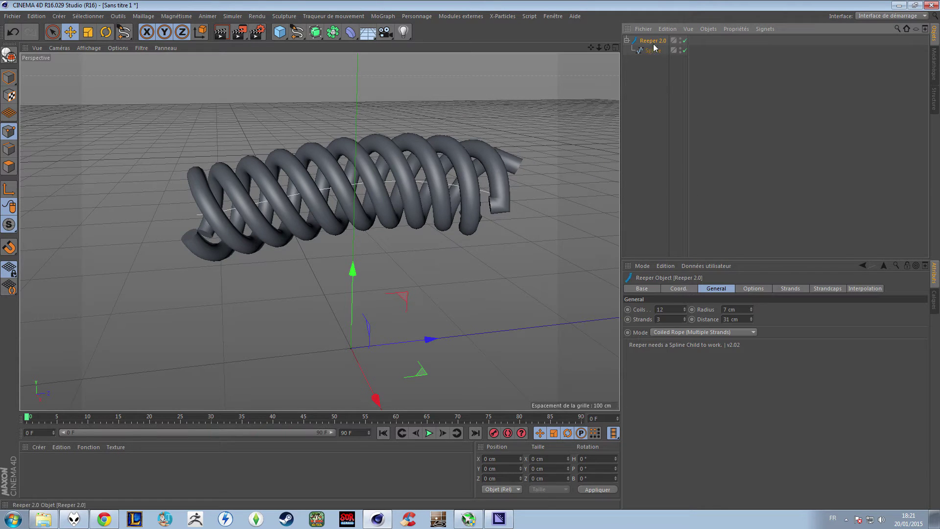
pyautogui.click(677, 333)
pyautogui.keyDown('alt'); pyautogui.moveTo(334, 198); pyautogui.dragTo(333, 80); pyautogui.keyUp('alt')
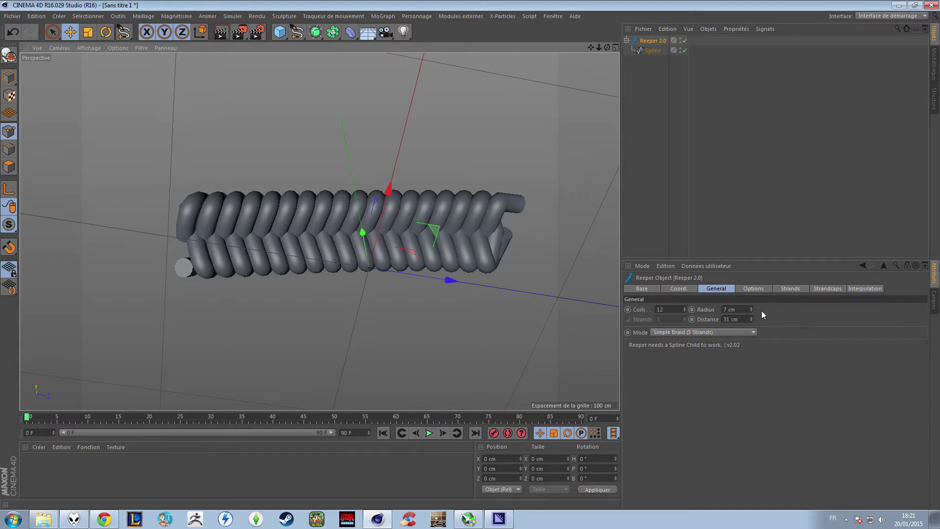
pyautogui.moveTo(751, 309); pyautogui.dragTo(751, 319)
# Try the Lissajous Braid (3 Strands) mode on the rope, and set the mode to Lissajous Braid (5 Strands)
pyautogui.scroll(-1, 709, 334)
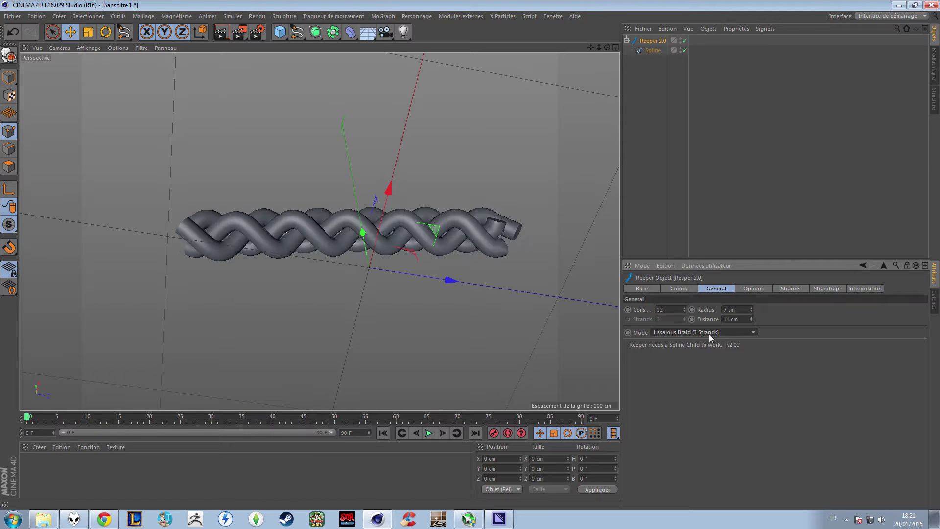
pyautogui.keyDown('alt'); pyautogui.moveTo(372, 258); pyautogui.dragTo(401, 236); pyautogui.keyUp('alt')
pyautogui.scroll(-1, 713, 332)
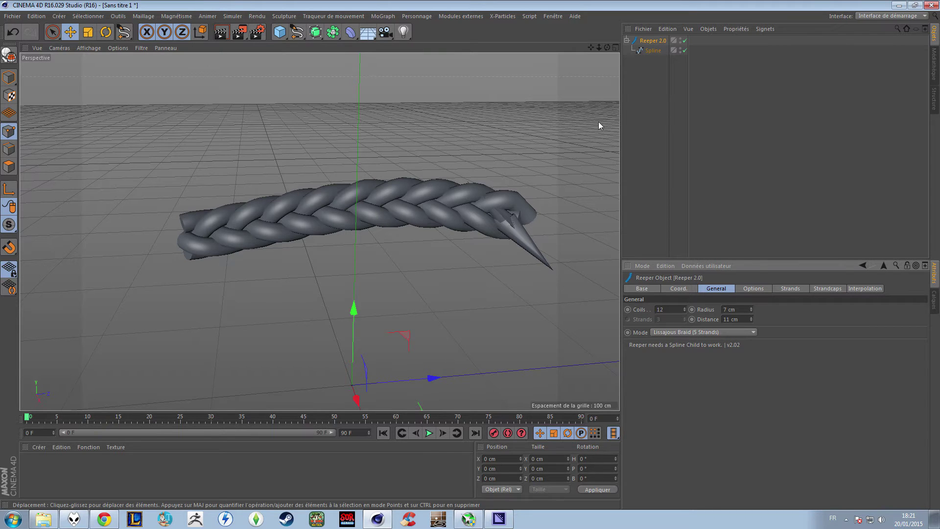
# Delete the Reeper 2.0 object together with its child spline
pyautogui.click(645, 100)
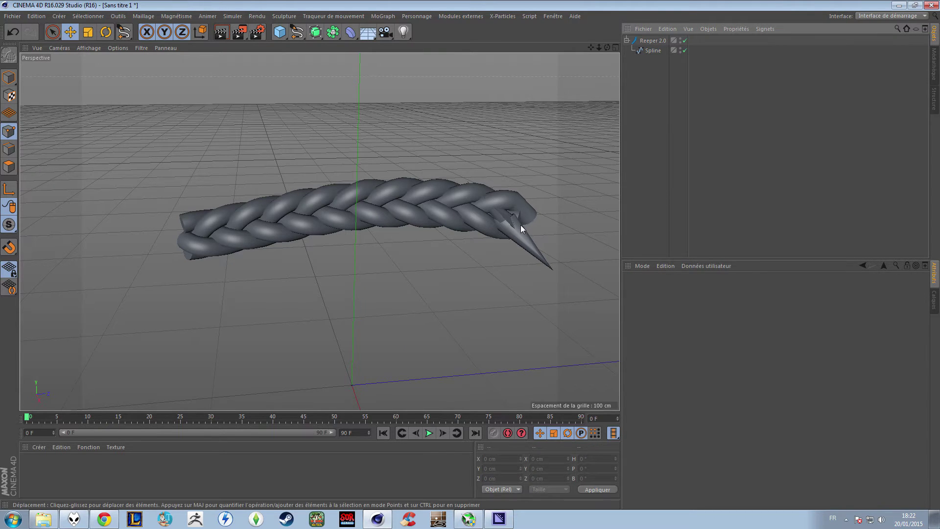
pyautogui.click(647, 41)
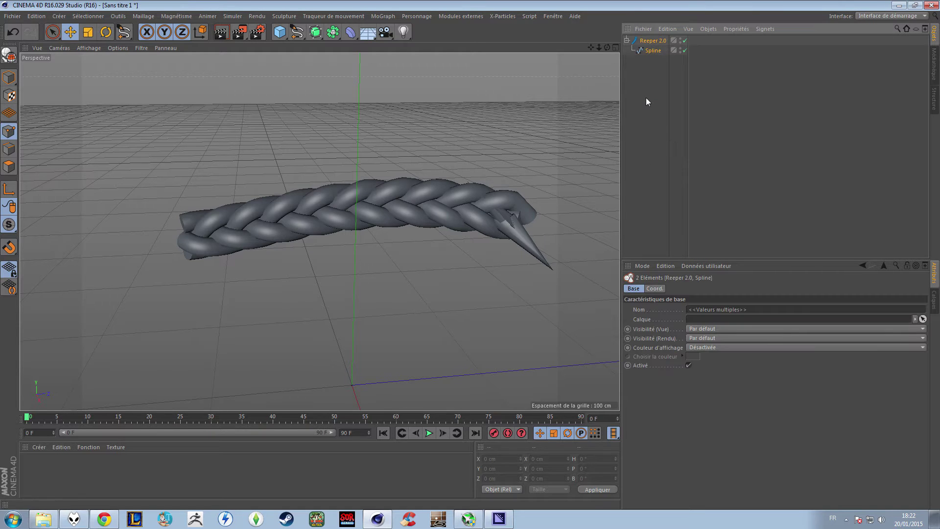
pyautogui.press('Delete')
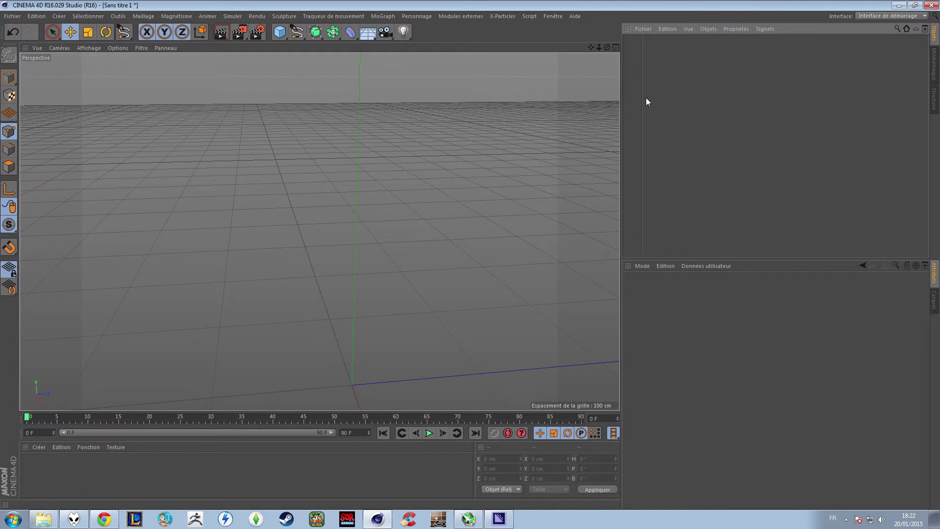
# Add a cylinder and rotate its pitch by 90° so it lies horizontally along the Z axis
pyautogui.click(280, 32)
pyautogui.click(528, 47)
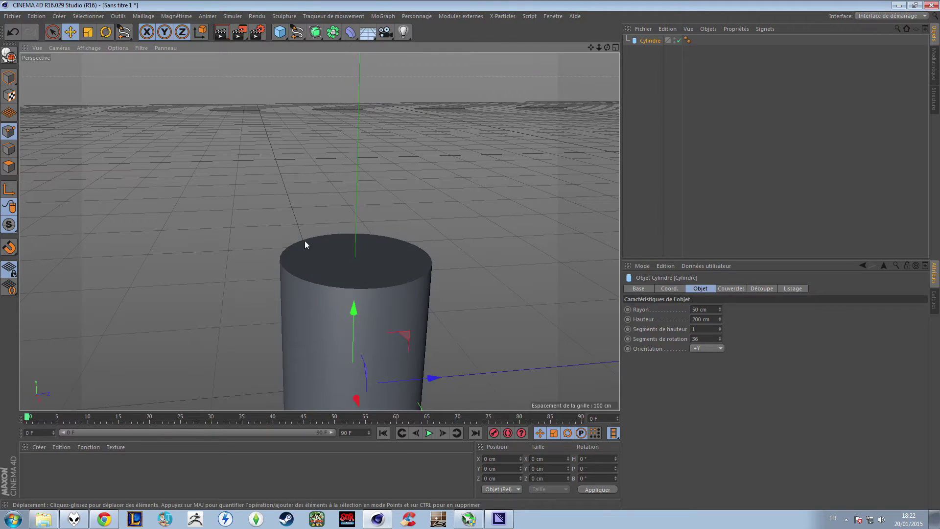
pyautogui.scroll(-5, 349, 289)
pyautogui.press('r')
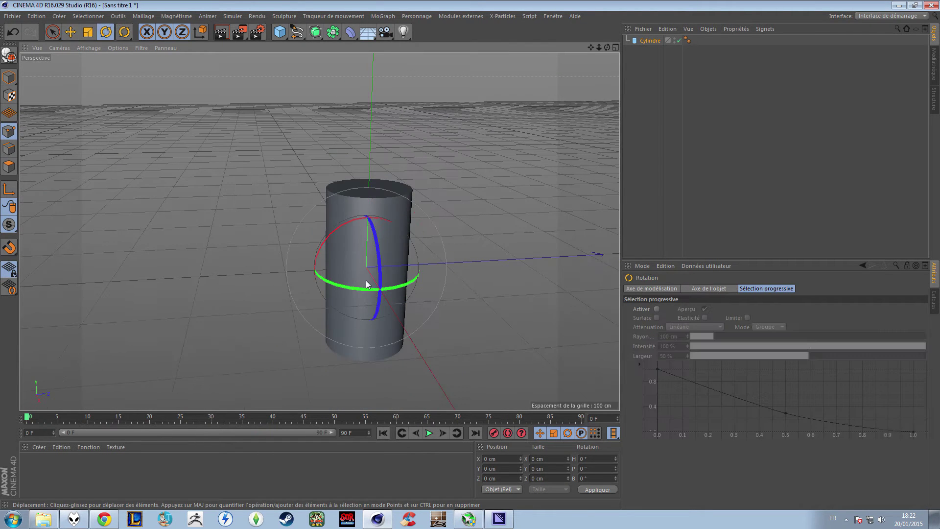
pyautogui.moveTo(340, 231); pyautogui.dragTo(301, 318)
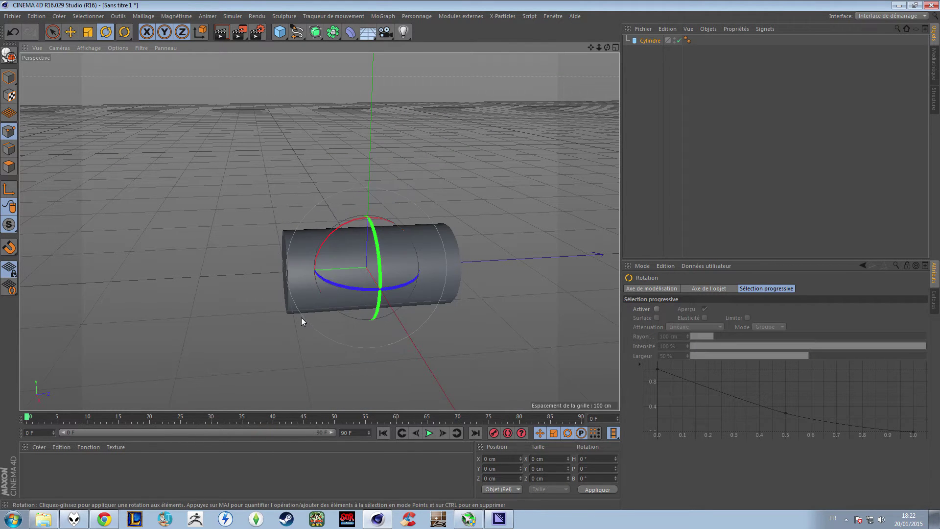
# Switch to model mode and lengthen the cylinder to about 411 cm
pyautogui.press('e')
pyautogui.click(9, 78)
pyautogui.scroll(-1, 155, 251)
pyautogui.moveTo(289, 290); pyautogui.dragTo(229, 289)
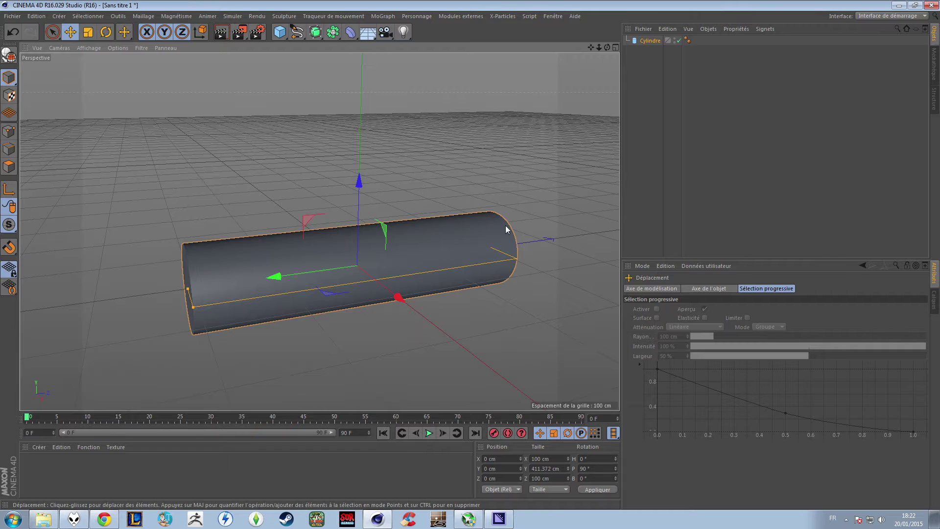
# Draw a straight linear spline along the cylinder's axis in the right view, from about -180 cm to 180 cm in Z
pyautogui.middleClick(353, 260)
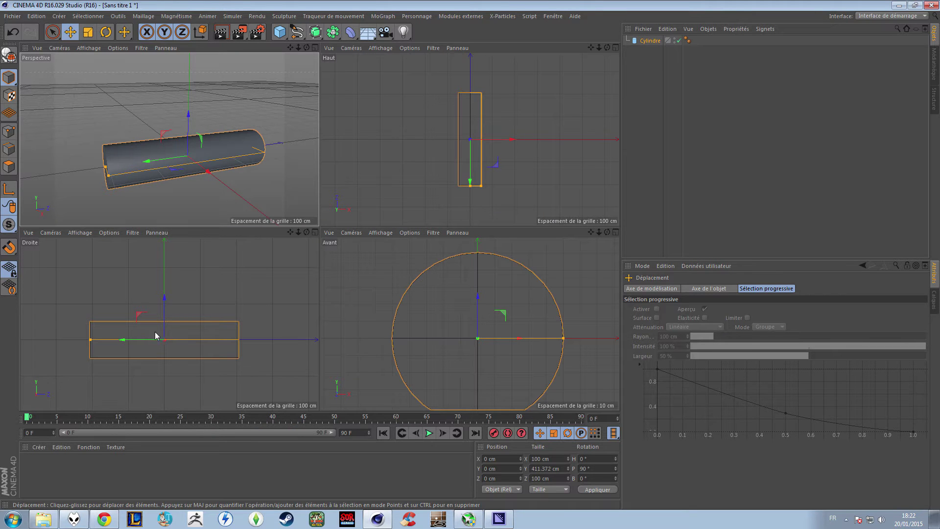
pyautogui.middleClick(156, 335)
pyautogui.moveTo(297, 32); pyautogui.dragTo(333, 78)
pyautogui.scroll(5, 168, 267)
pyautogui.click(223, 255)
pyautogui.scroll(-5, 383, 255)
pyautogui.moveTo(383, 254); pyautogui.dragTo(206, 246, button='middle')
pyautogui.scroll(5, 470, 252)
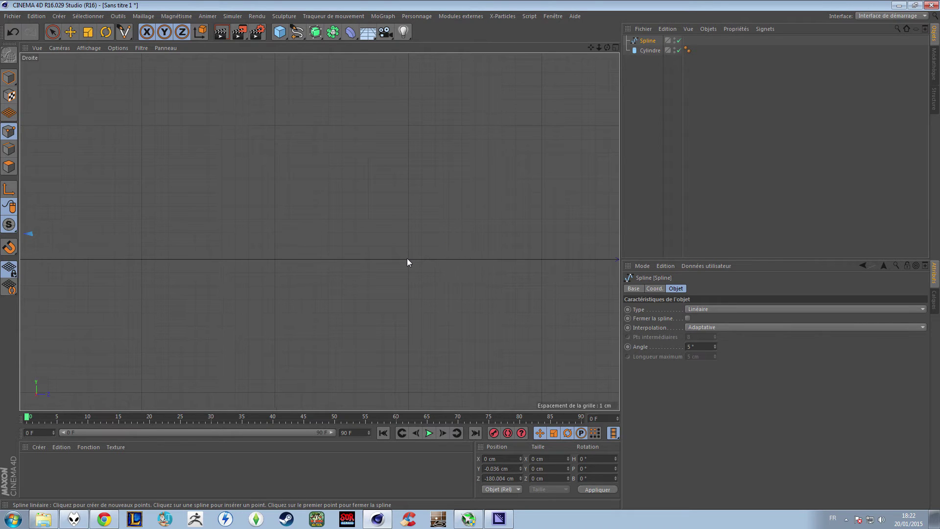
pyautogui.click(409, 258)
pyautogui.scroll(-6, 254, 207)
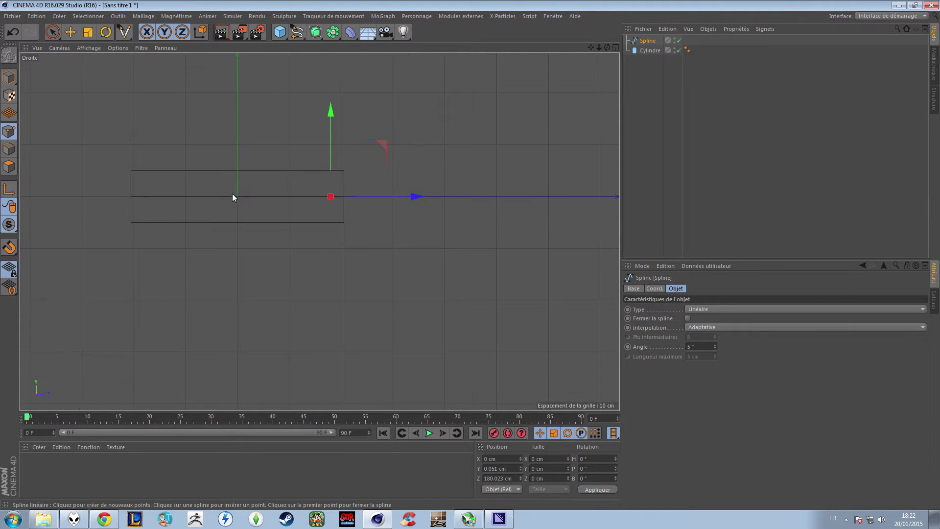
pyautogui.middleClick(228, 180)
pyautogui.middleClick(227, 176)
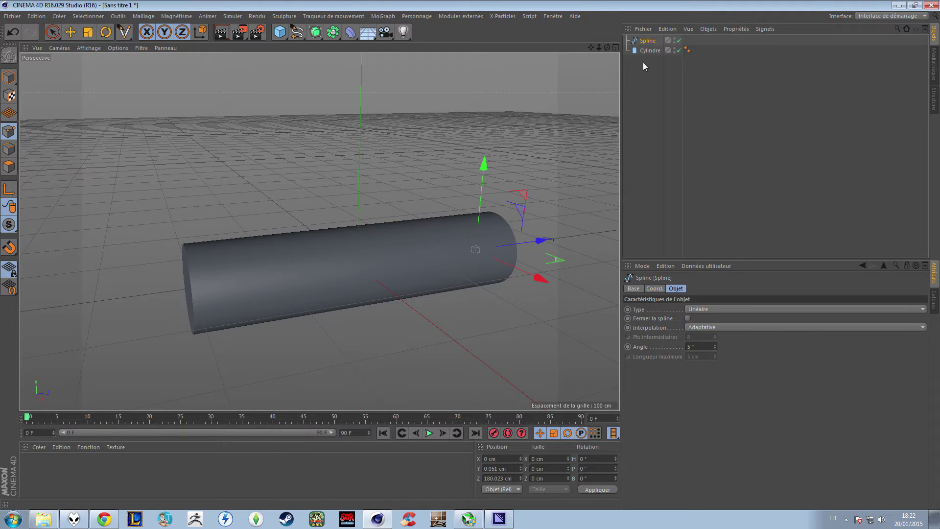
# Add a new Reeper 2.0 object to the scene with the cylinder and spline
pyautogui.press('v')
pyautogui.moveTo(416, 156)
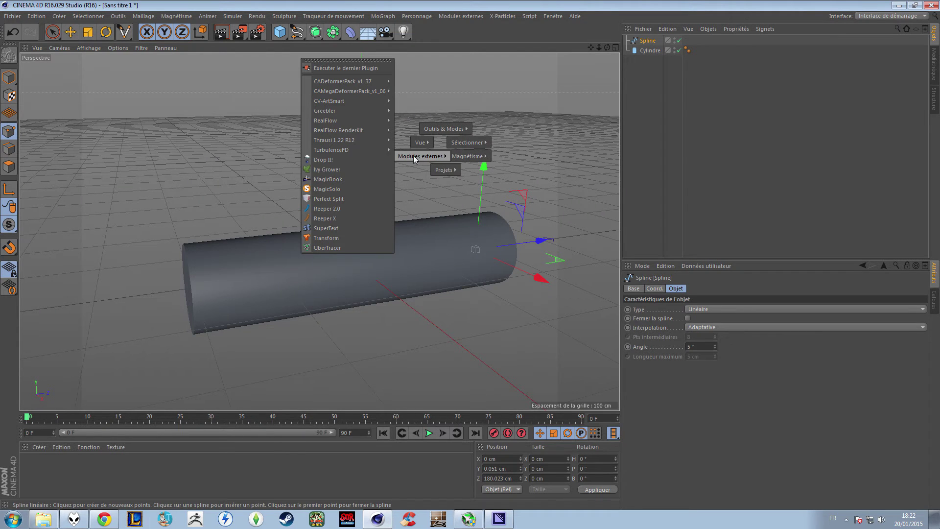
pyautogui.click(327, 208)
pyautogui.click(628, 89)
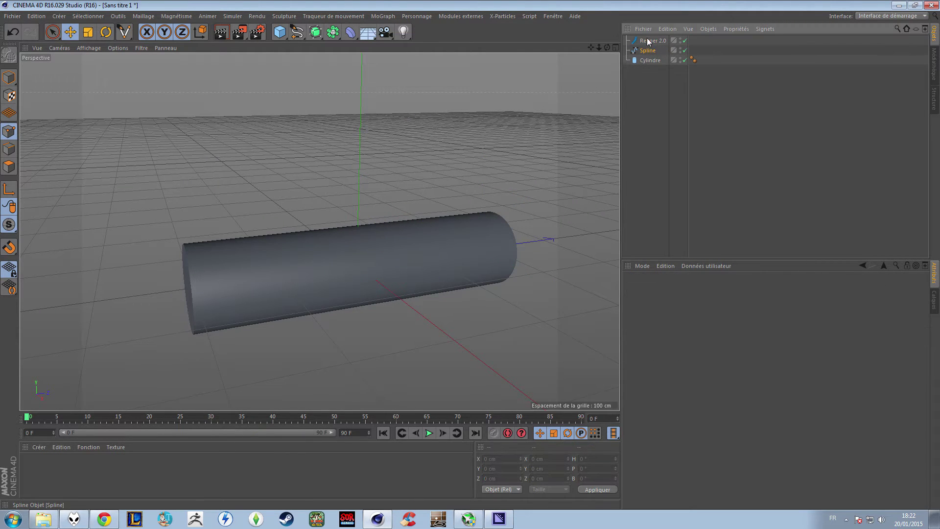
# Nest the spline under the Reeper 2.0 object and set the rope's distance to 57 cm
pyautogui.moveTo(653, 44); pyautogui.dragTo(653, 44)
pyautogui.click(680, 238)
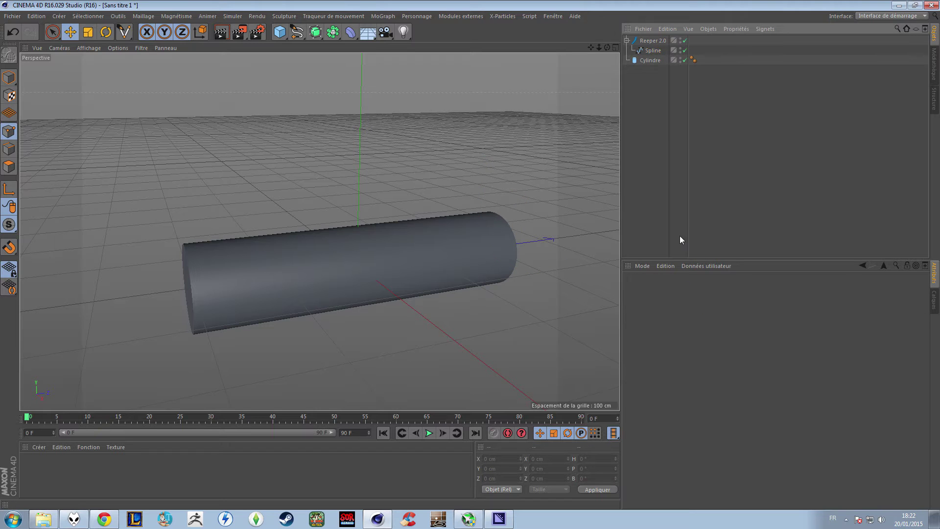
pyautogui.click(654, 41)
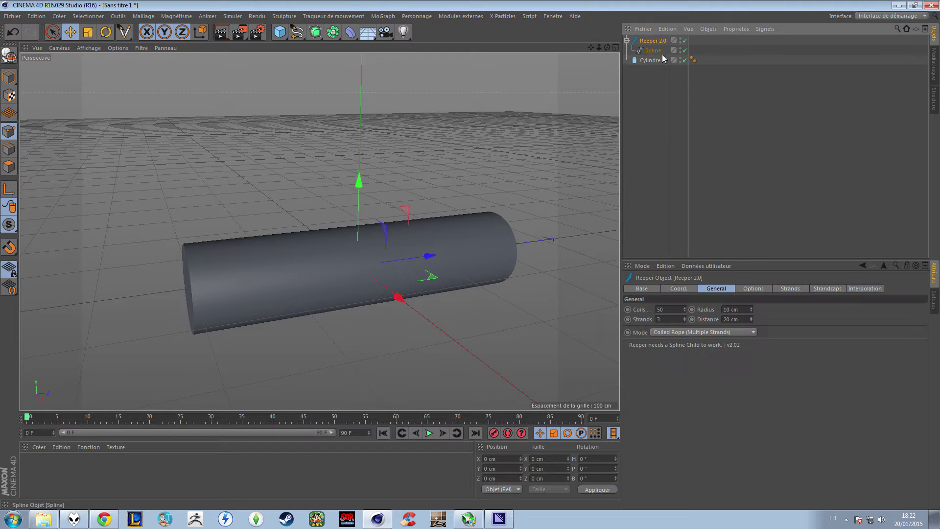
pyautogui.click(751, 321)
pyautogui.moveTo(750, 319); pyautogui.dragTo(750, 319)
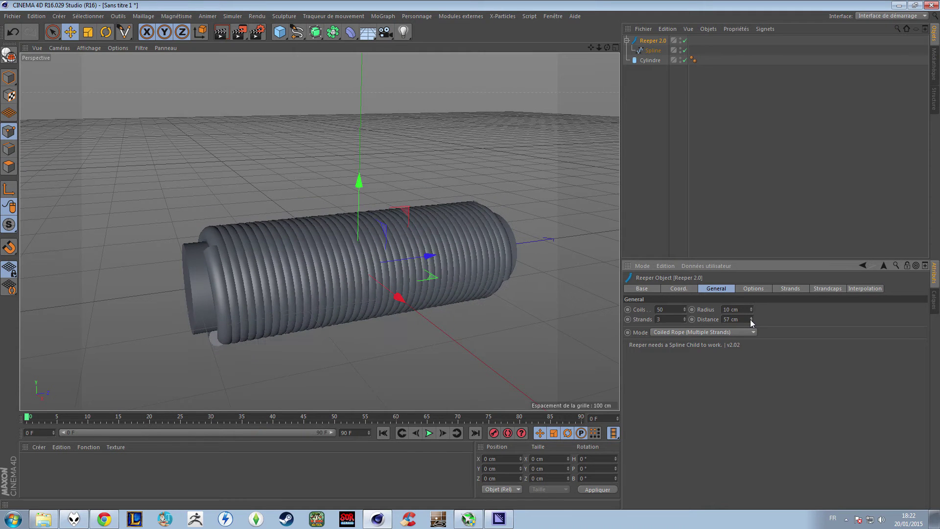
# Reduce the rope to 1 strand and set its coils to 62
pyautogui.click(685, 320)
pyautogui.click(684, 321)
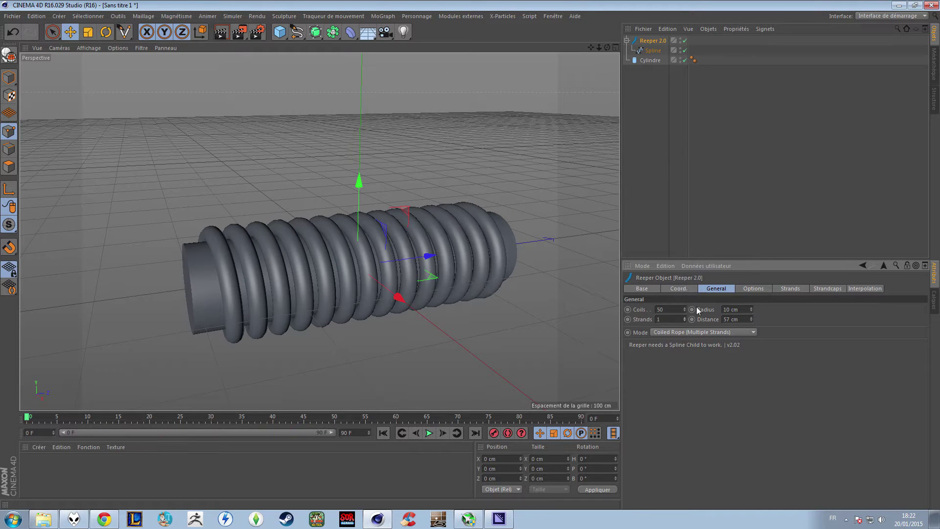
pyautogui.moveTo(684, 310); pyautogui.dragTo(684, 310)
# Using the front view to match the cylinder's outline, set the rope's distance to 60 cm
pyautogui.middleClick(295, 264)
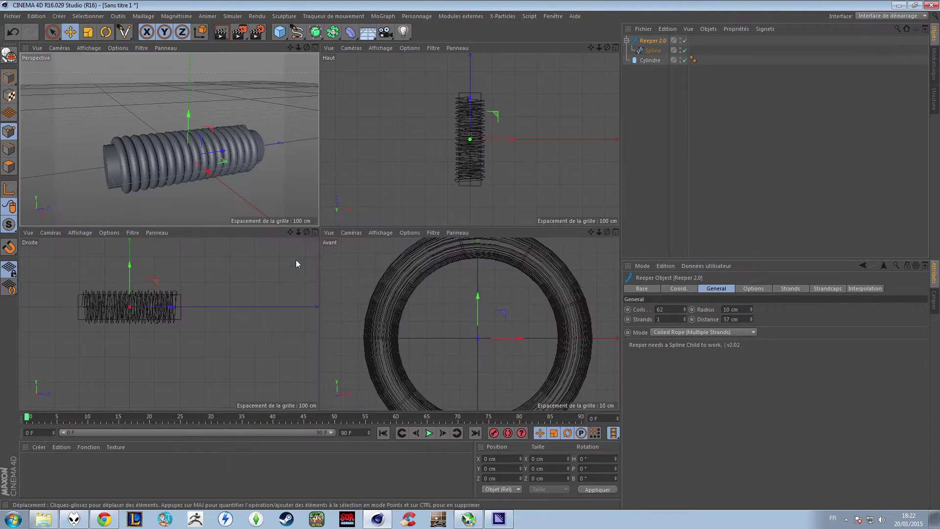
pyautogui.middleClick(463, 307)
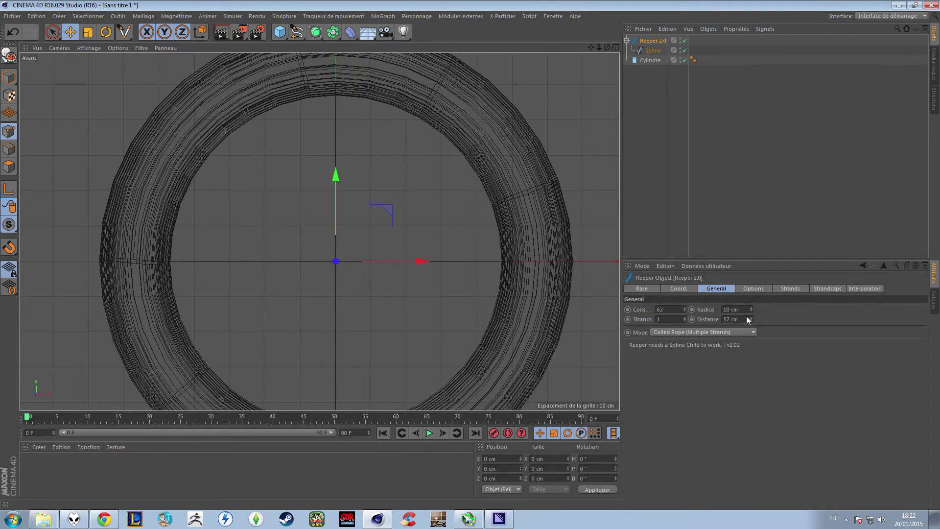
pyautogui.moveTo(750, 318); pyautogui.dragTo(751, 318)
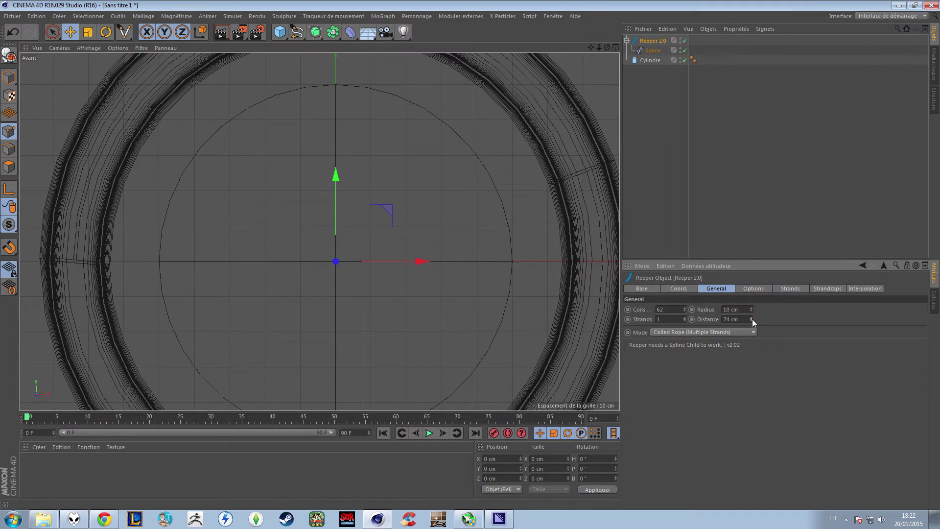
pyautogui.moveTo(751, 320); pyautogui.dragTo(752, 320)
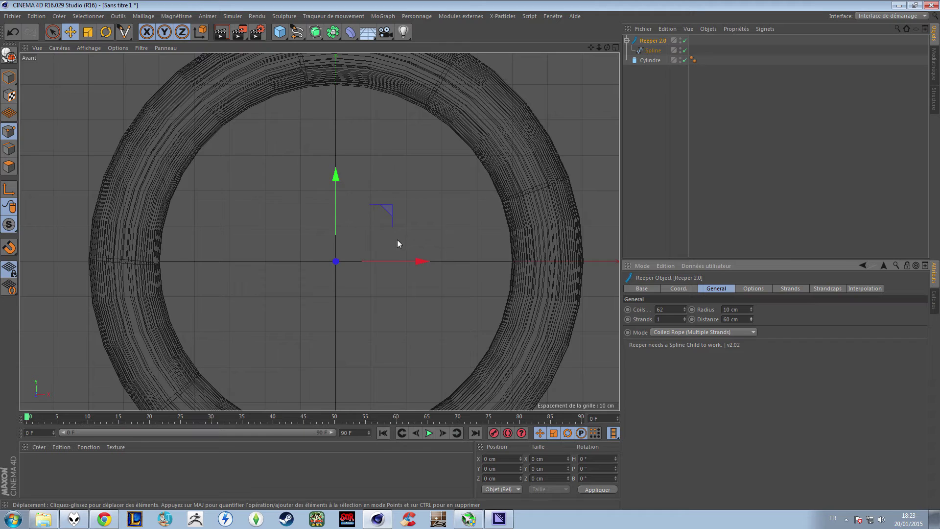
pyautogui.middleClick(448, 251)
pyautogui.middleClick(179, 176)
pyautogui.keyDown('alt'); pyautogui.moveTo(189, 157); pyautogui.dragTo(490, 304); pyautogui.keyUp('alt')
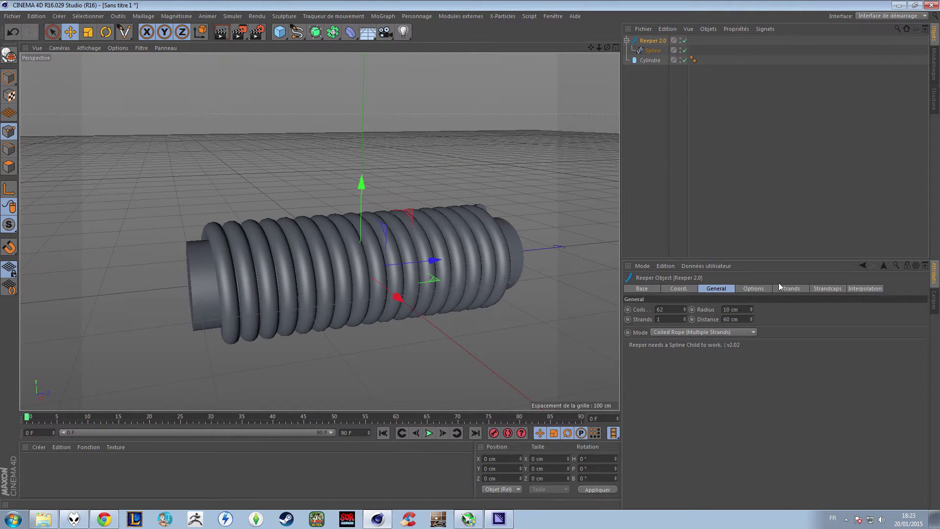
# Set the Reeper object's rotation option to 163°, keeping From at 0% and To at 100%
pyautogui.click(753, 289)
pyautogui.keyDown('alt'); pyautogui.moveTo(396, 284); pyautogui.dragTo(358, 257); pyautogui.keyUp('alt')
pyautogui.moveTo(688, 310); pyautogui.dragTo(927, 339)
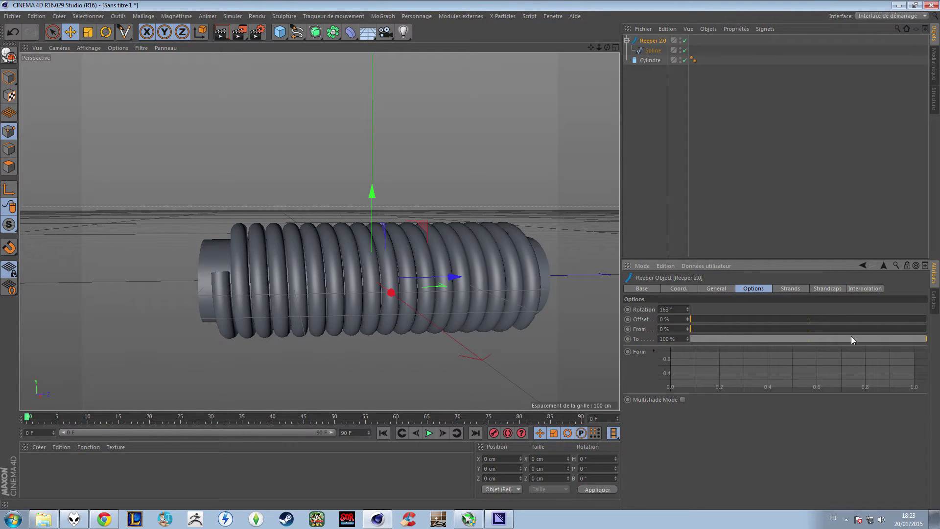
pyautogui.keyDown('alt'); pyautogui.moveTo(418, 271); pyautogui.dragTo(329, 280); pyautogui.keyUp('alt')
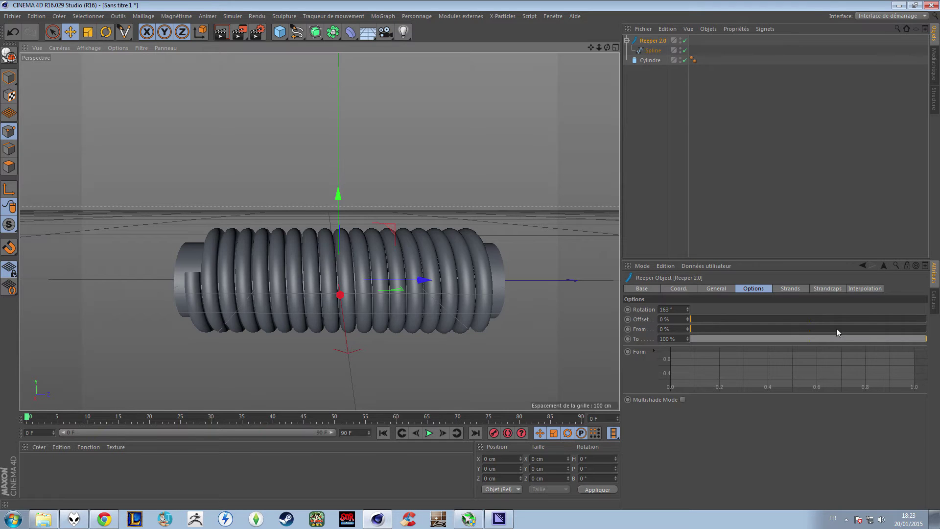
# Set the rope's From and To values to 50% and keyframe both at frame 0
pyautogui.click(809, 329)
pyautogui.click(808, 339)
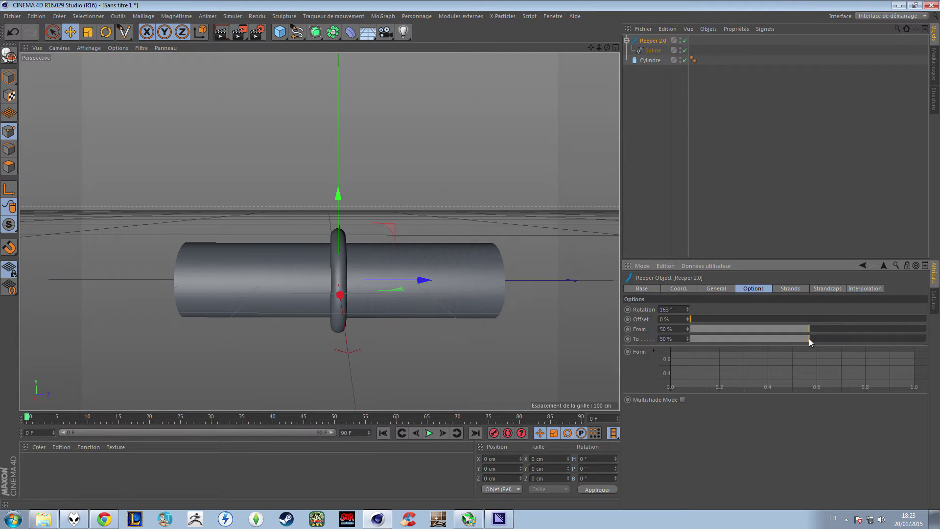
pyautogui.click(810, 338)
# At frame 40, set From to 0% and To to 100% and keyframe both values
pyautogui.moveTo(230, 417); pyautogui.dragTo(273, 417)
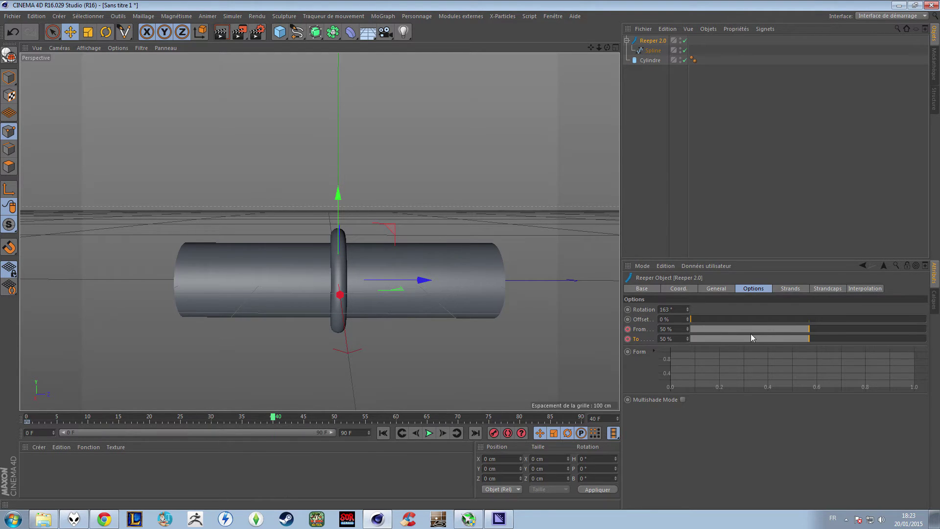
pyautogui.moveTo(750, 327); pyautogui.dragTo(622, 333)
pyautogui.moveTo(718, 344); pyautogui.dragTo(928, 339)
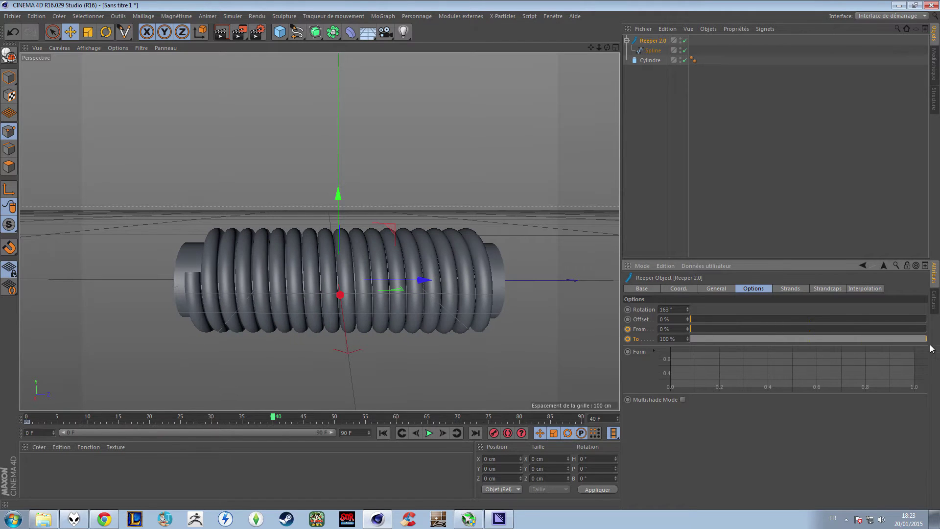
pyautogui.keyDown('ctrl'); pyautogui.click(628, 329); pyautogui.keyUp('ctrl')
pyautogui.keyDown('ctrl'); pyautogui.click(628, 339); pyautogui.keyUp('ctrl')
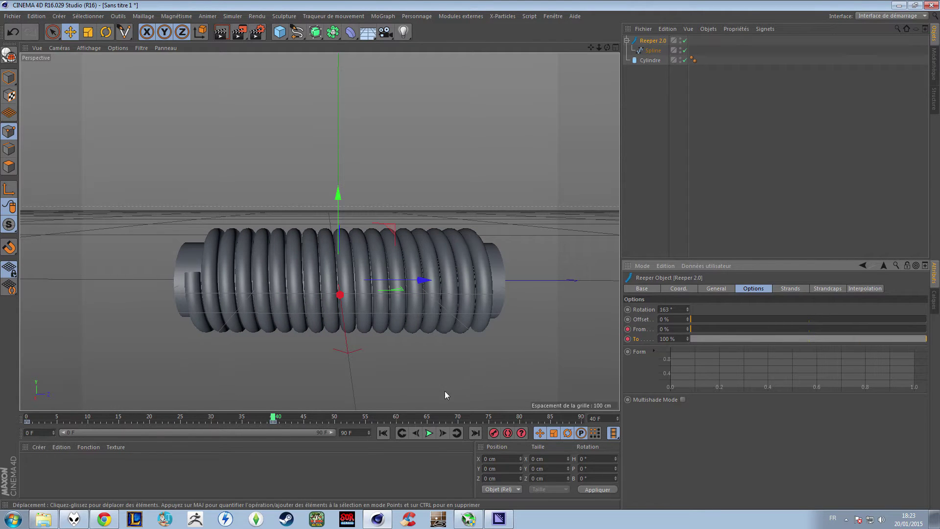
# Play the rope's growth animation from the first frame and stop it at frame 45
pyautogui.click(383, 433)
pyautogui.click(429, 433)
pyautogui.click(429, 433)
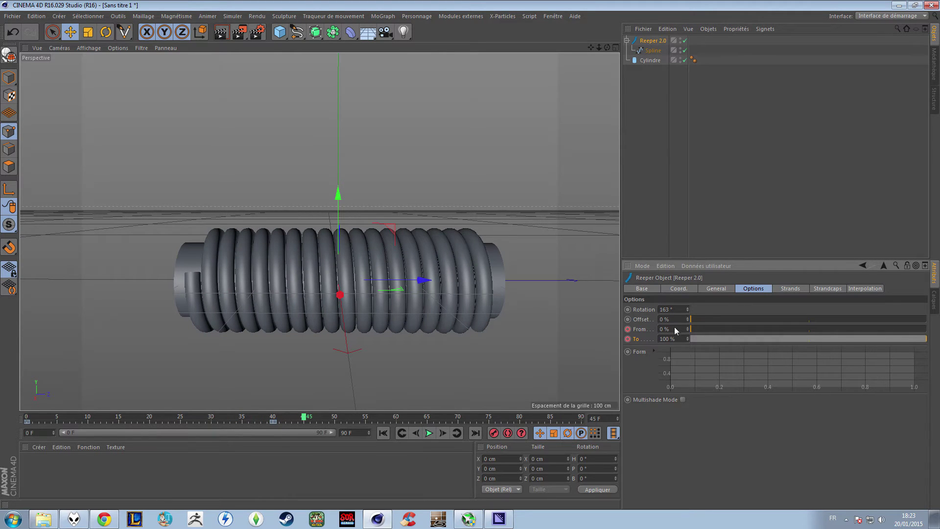
# Delete the animation tracks from the rope's From and To parameters
pyautogui.rightClick(641, 339)
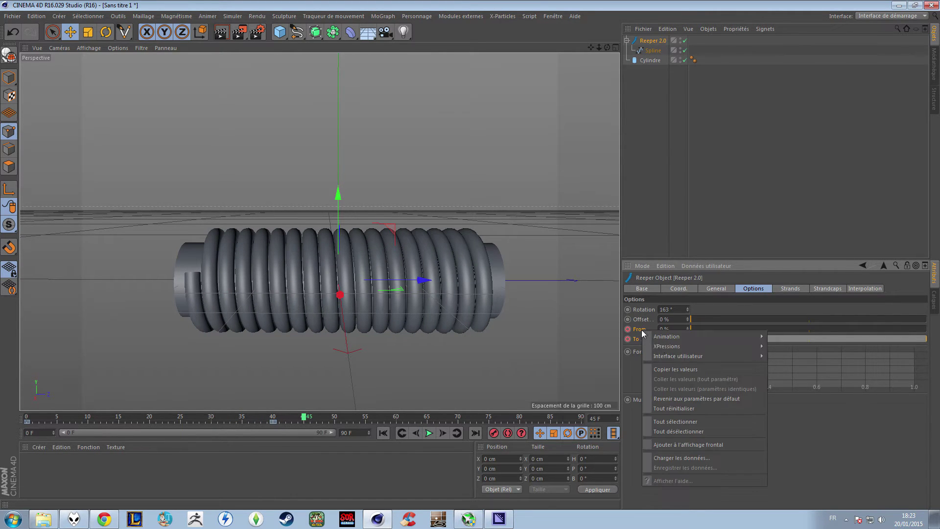
pyautogui.moveTo(684, 337)
pyautogui.click(803, 410)
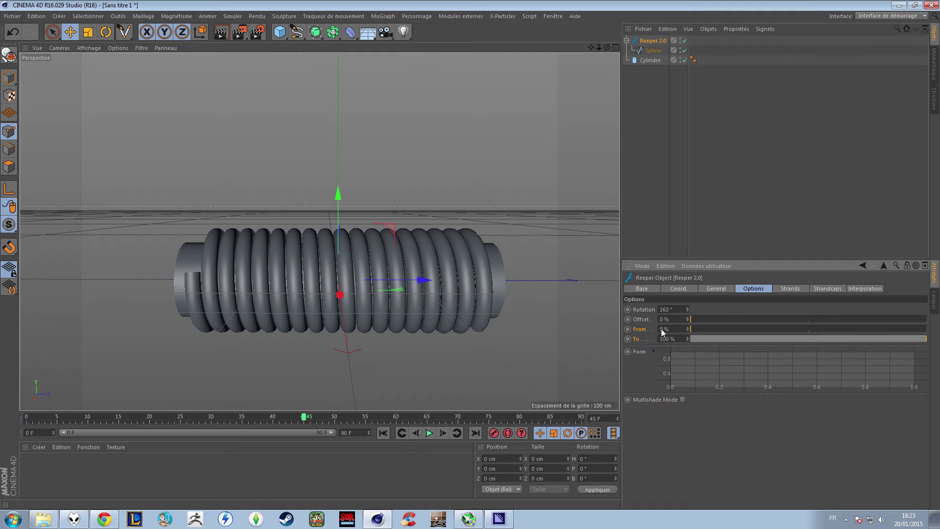
# Enable Multishade Mode and raise the strands to 4 to inspect the individual strand shades
pyautogui.click(683, 399)
pyautogui.click(716, 289)
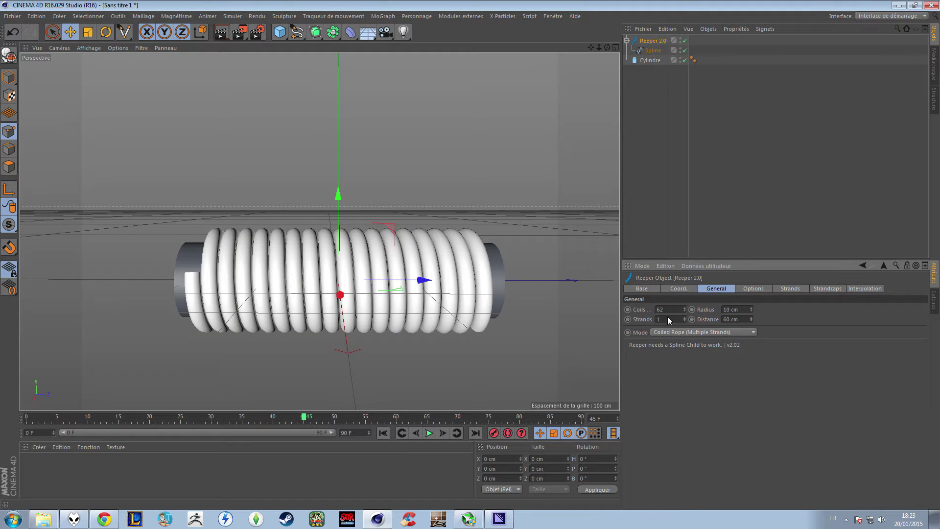
pyautogui.click(684, 317)
pyautogui.click(684, 317)
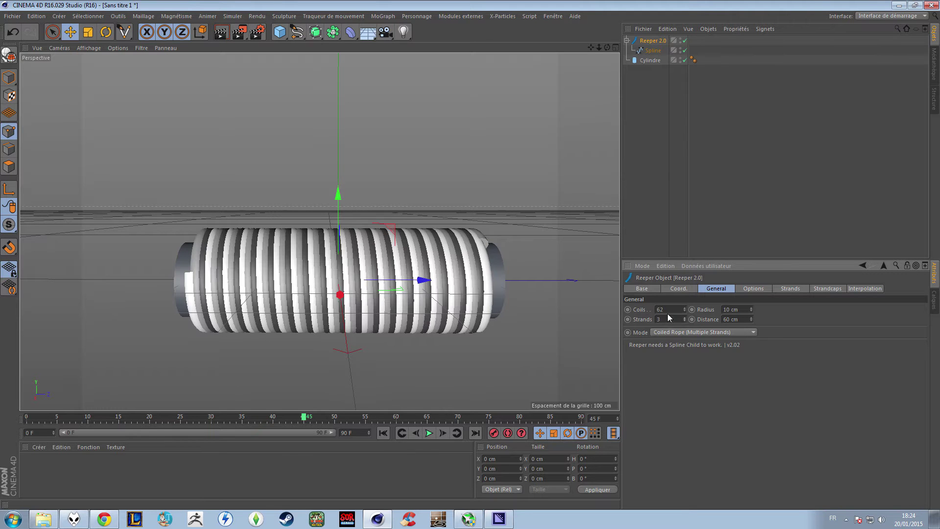
pyautogui.click(684, 318)
pyautogui.scroll(8, 427, 284)
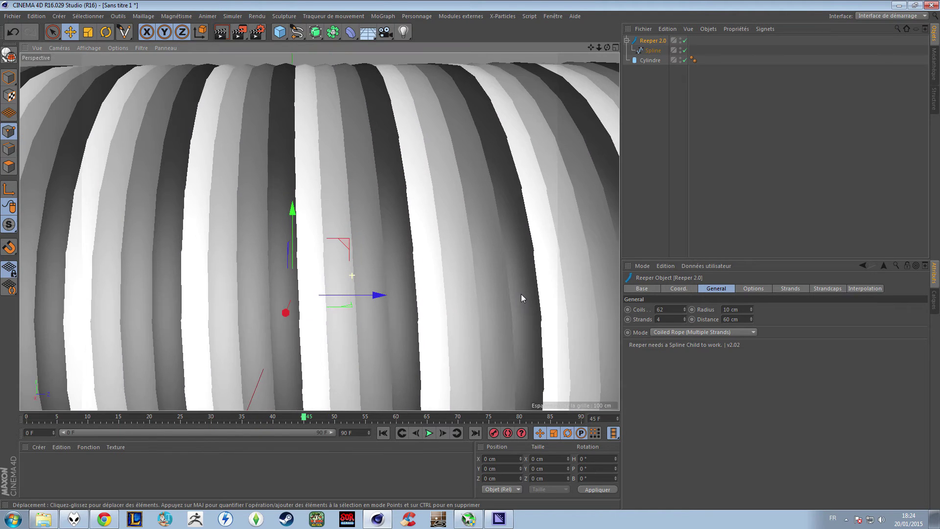
pyautogui.scroll(-10, 373, 275)
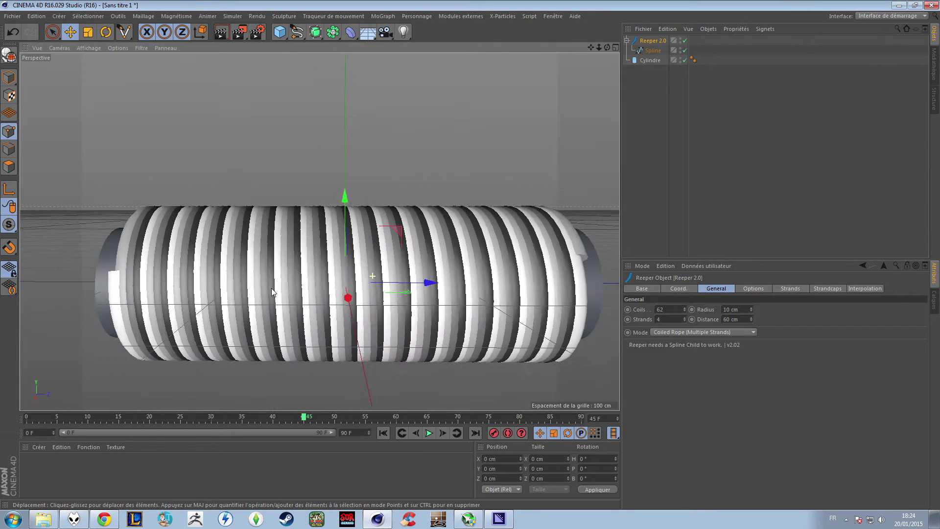
# Return the rope to 1 strand and disable Multishade Mode
pyautogui.click(684, 322)
pyautogui.click(685, 322)
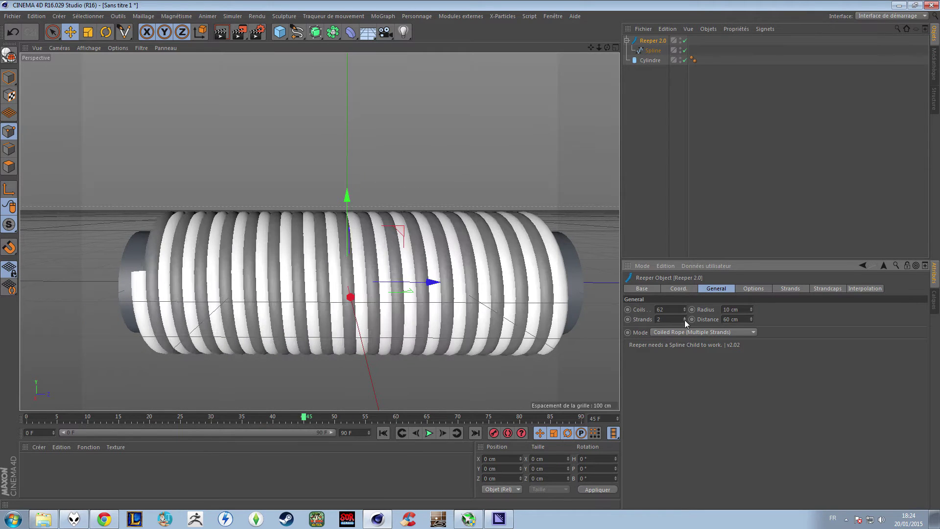
pyautogui.click(685, 322)
pyautogui.click(756, 290)
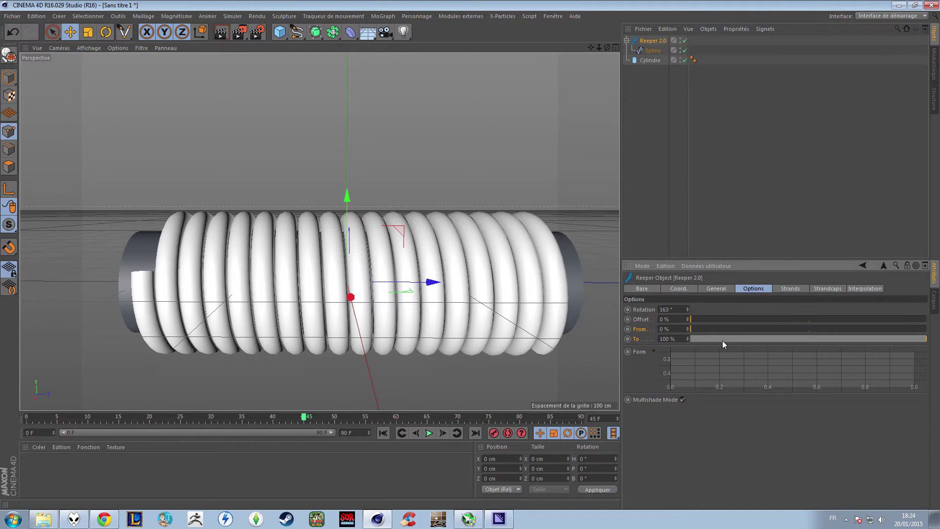
pyautogui.click(683, 400)
pyautogui.keyDown('alt'); pyautogui.moveTo(313, 262); pyautogui.dragTo(339, 278); pyautogui.keyUp('alt')
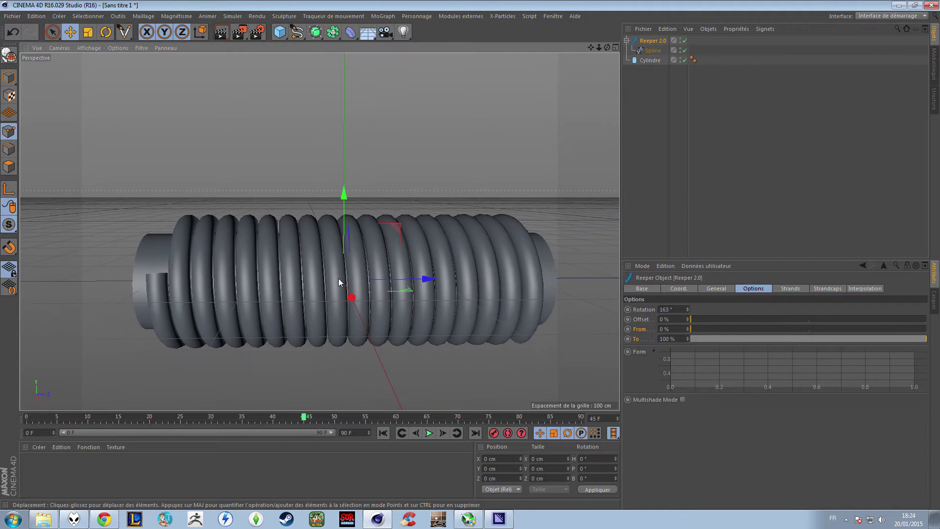
# Create a new material and open the Reeper object's strand settings
pyautogui.doubleClick(109, 468)
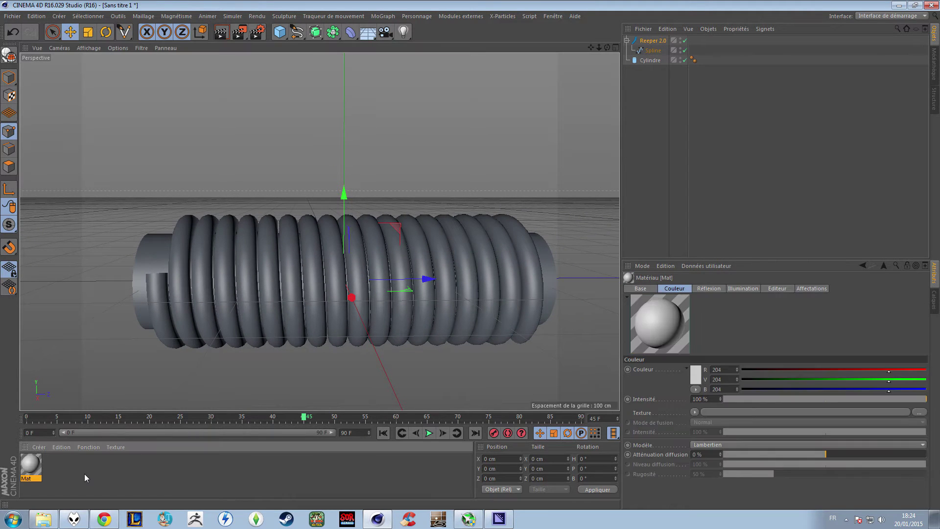
pyautogui.click(655, 40)
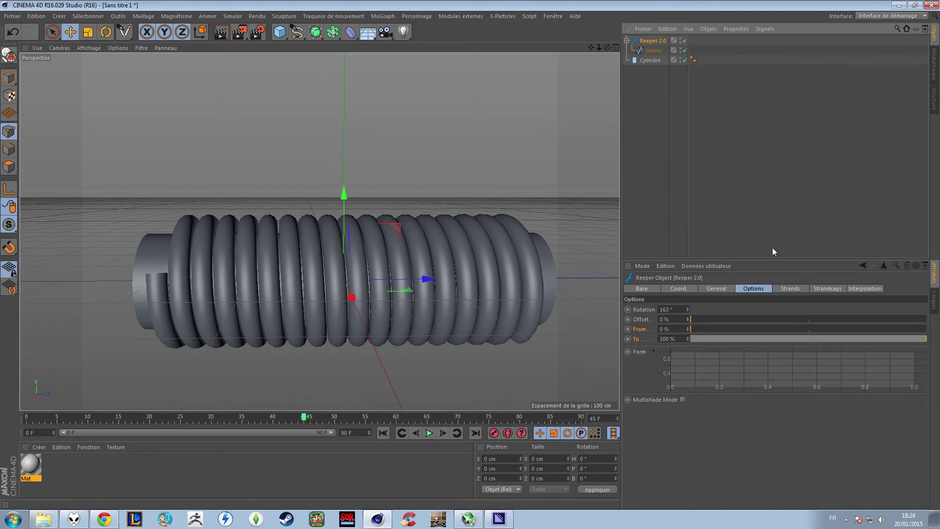
pyautogui.click(791, 289)
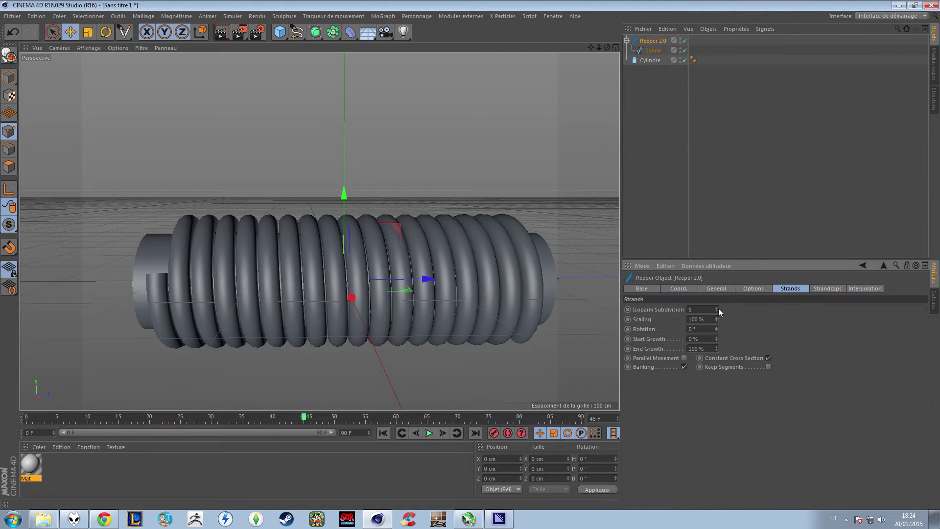
# Try a strand scaling of 19% to taper the rope, and settle on 83%
pyautogui.moveTo(716, 320); pyautogui.dragTo(716, 318)
pyautogui.keyDown('alt'); pyautogui.moveTo(521, 328); pyautogui.dragTo(609, 319); pyautogui.keyUp('alt')
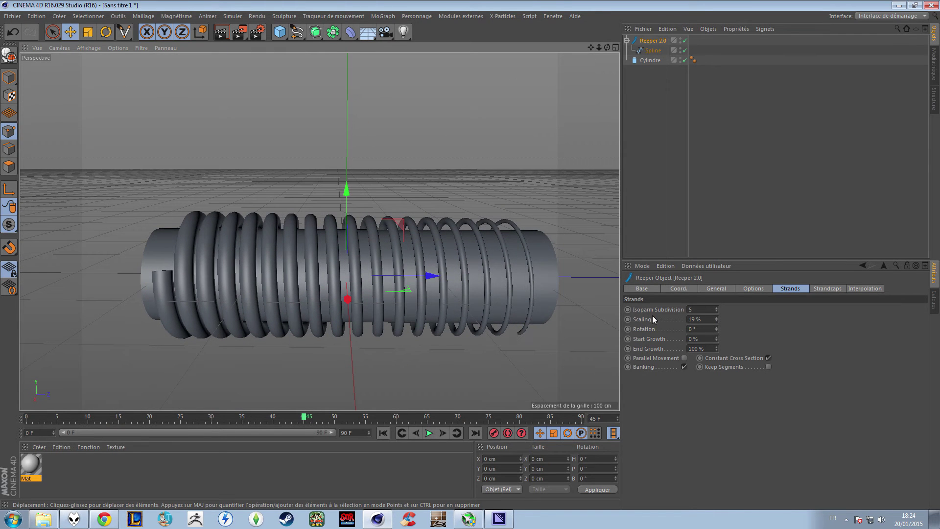
pyautogui.moveTo(719, 319); pyautogui.dragTo(721, 326)
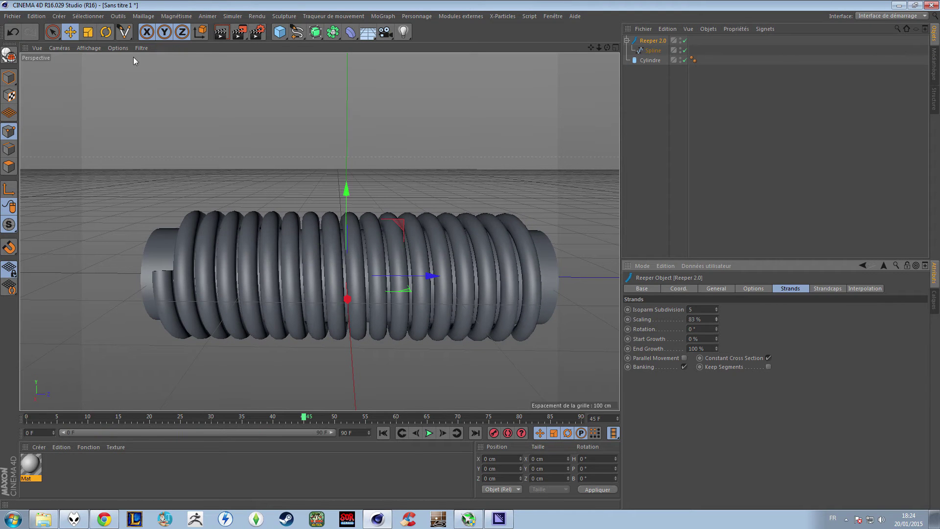
# Display the viewport shading with mesh lines and set the strand rotation to 71°
pyautogui.click(81, 50)
pyautogui.click(107, 62)
pyautogui.scroll(3, 286, 278)
pyautogui.moveTo(719, 327); pyautogui.dragTo(718, 328)
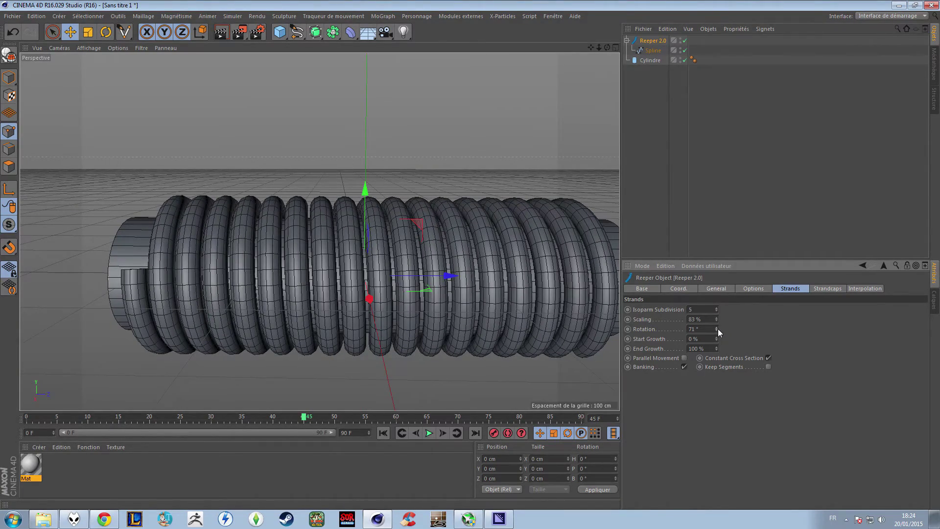
# Try a start growth of 1% on the strand, and return it to 0%
pyautogui.click(717, 337)
pyautogui.scroll(-2, 539, 309)
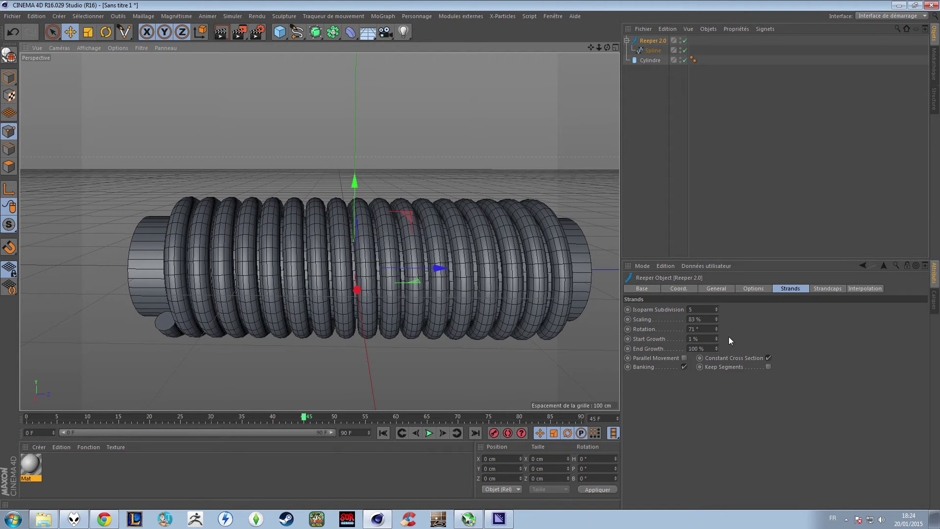
pyautogui.moveTo(716, 337); pyautogui.dragTo(718, 345)
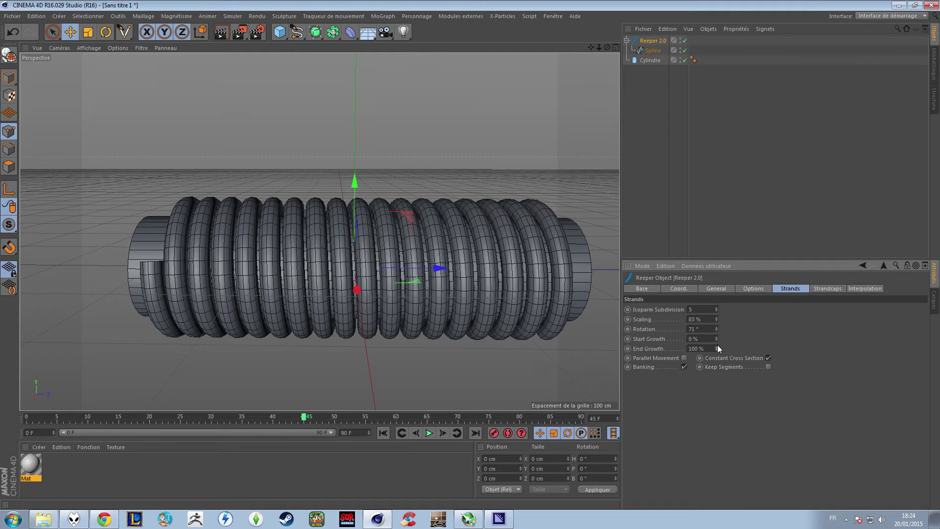
# Toggle Parallel Movement on and off, and switch Banking off and back on to compare the strand's mesh
pyautogui.click(685, 358)
pyautogui.click(685, 358)
pyautogui.click(685, 367)
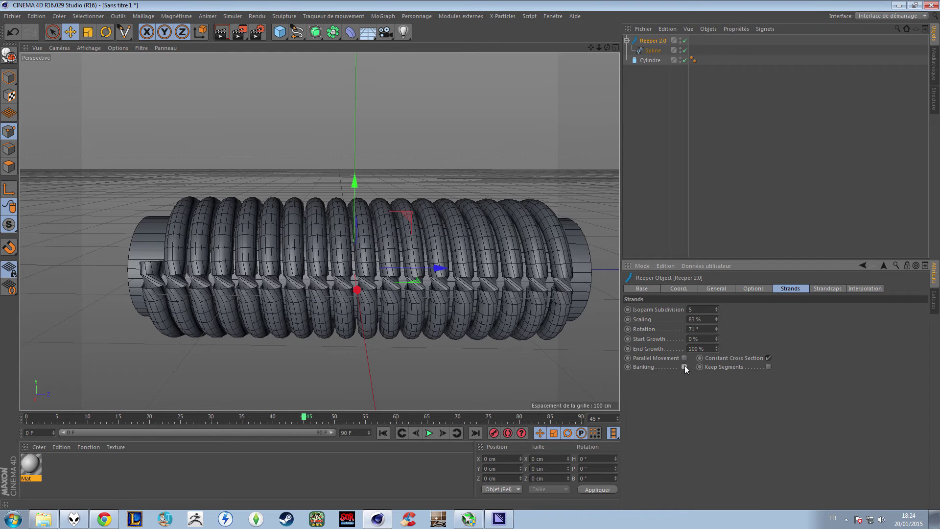
pyautogui.click(685, 367)
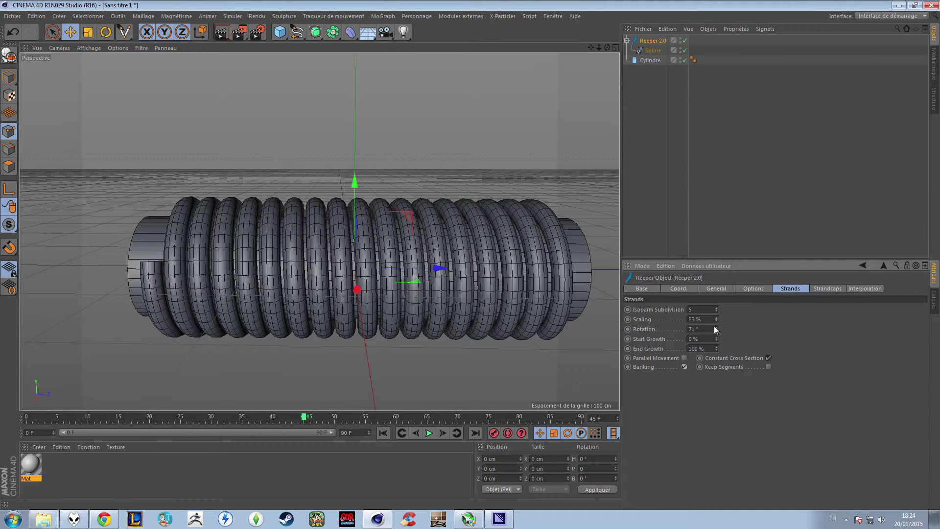
# Set the start cap of the Reeper strand to Fillet in the strandcap settings
pyautogui.click(831, 289)
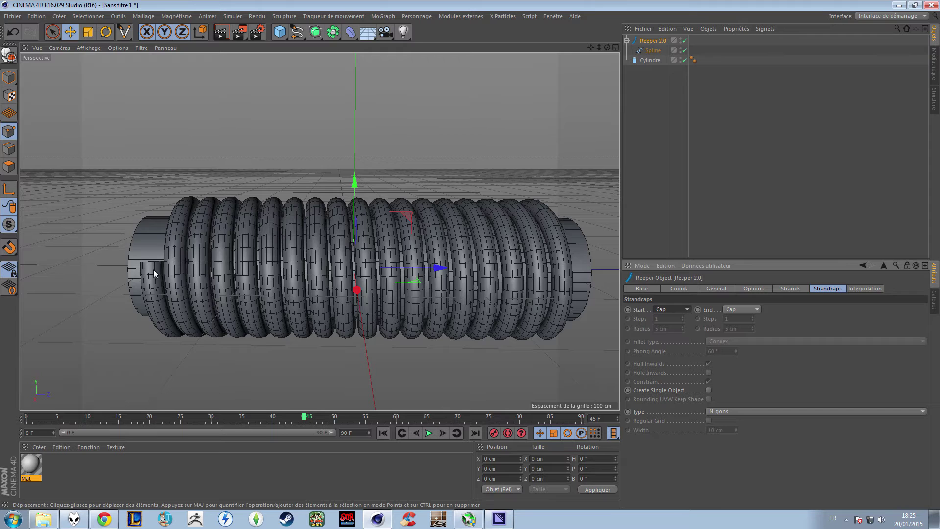
pyautogui.keyDown('alt'); pyautogui.moveTo(153, 269); pyautogui.dragTo(171, 285); pyautogui.keyUp('alt')
pyautogui.scroll(-1, 665, 310)
pyautogui.click(666, 309)
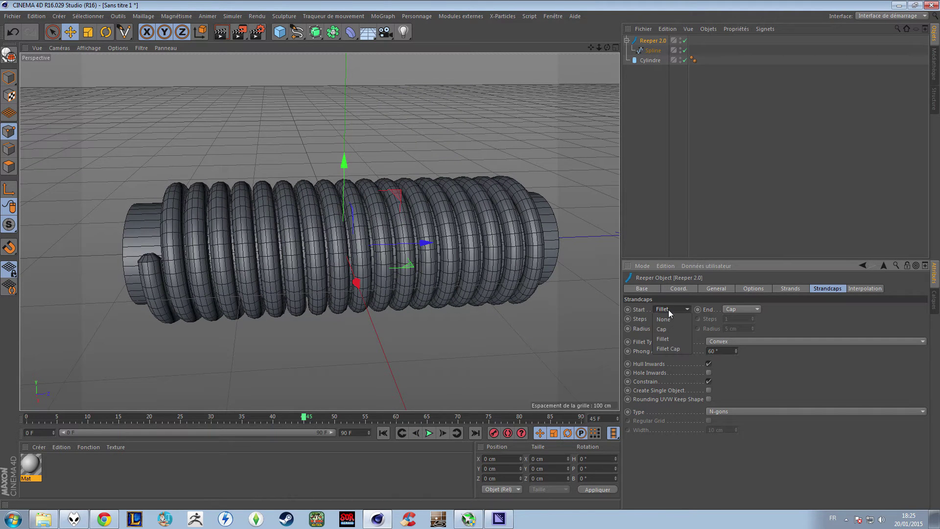
pyautogui.click(672, 310)
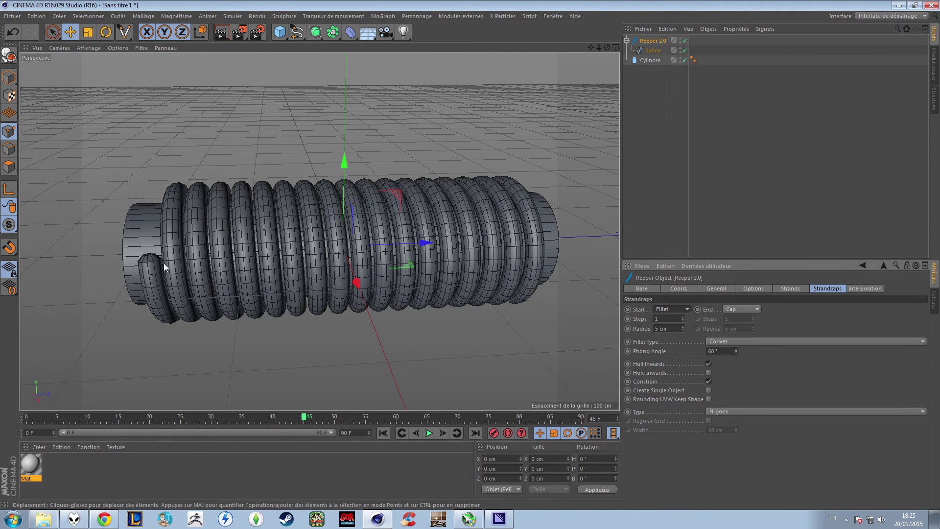
# Round the rope's start cap by setting its fillet steps to 20 and its radius to 10 cm
pyautogui.keyDown('alt'); pyautogui.moveTo(166, 268); pyautogui.dragTo(360, 314, button='middle'); pyautogui.keyUp('alt')
pyautogui.scroll(6, 360, 315)
pyautogui.keyDown('alt'); pyautogui.moveTo(384, 306); pyautogui.dragTo(392, 357); pyautogui.keyUp('alt')
pyautogui.moveTo(683, 329); pyautogui.dragTo(685, 328)
pyautogui.keyDown('alt'); pyautogui.moveTo(335, 291); pyautogui.dragTo(353, 278); pyautogui.keyUp('alt')
pyautogui.moveTo(683, 328); pyautogui.dragTo(683, 319)
pyautogui.click(683, 327)
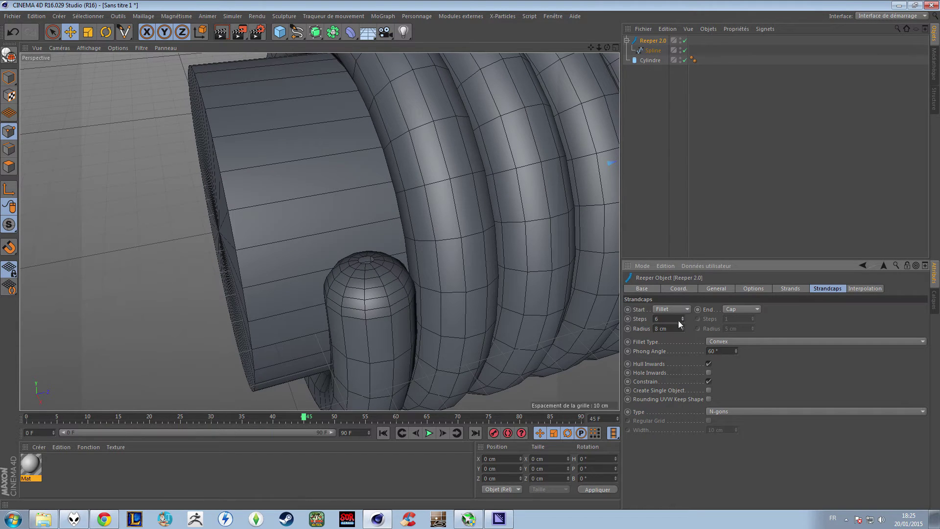
pyautogui.click(683, 327)
pyautogui.click(683, 327)
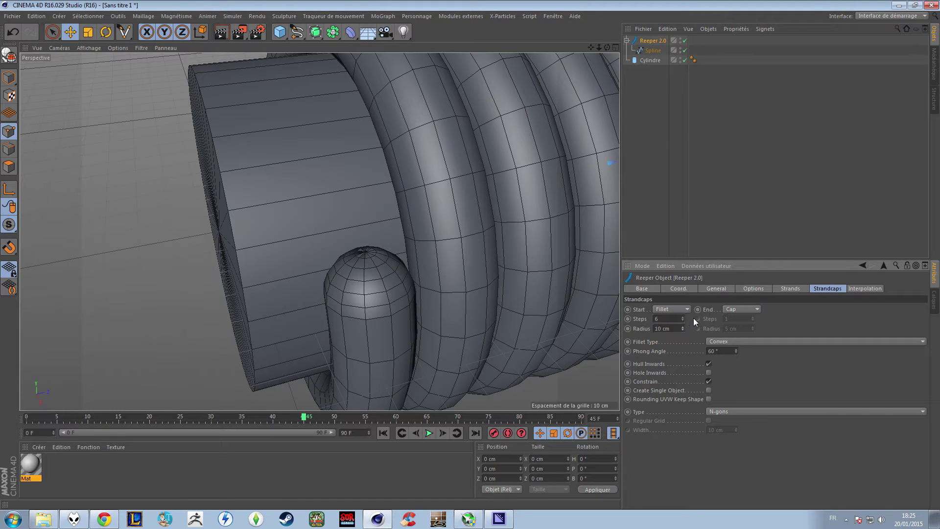
pyautogui.moveTo(684, 318); pyautogui.dragTo(684, 320)
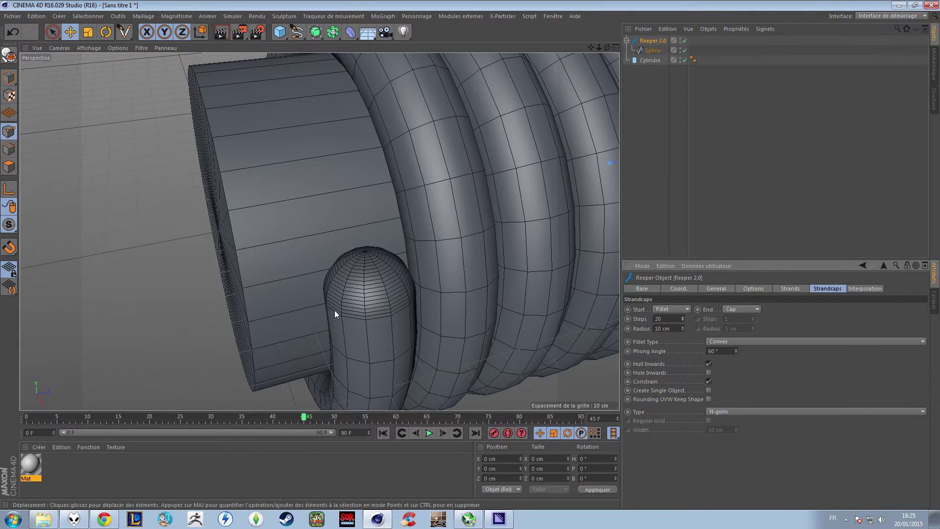
# Try the Concave, Half Circle and Engraved fillet types on the rope's start cap, and return to Convex
pyautogui.scroll(-5, 416, 297)
pyautogui.keyDown('alt'); pyautogui.moveTo(446, 286); pyautogui.dragTo(548, 299); pyautogui.keyUp('alt')
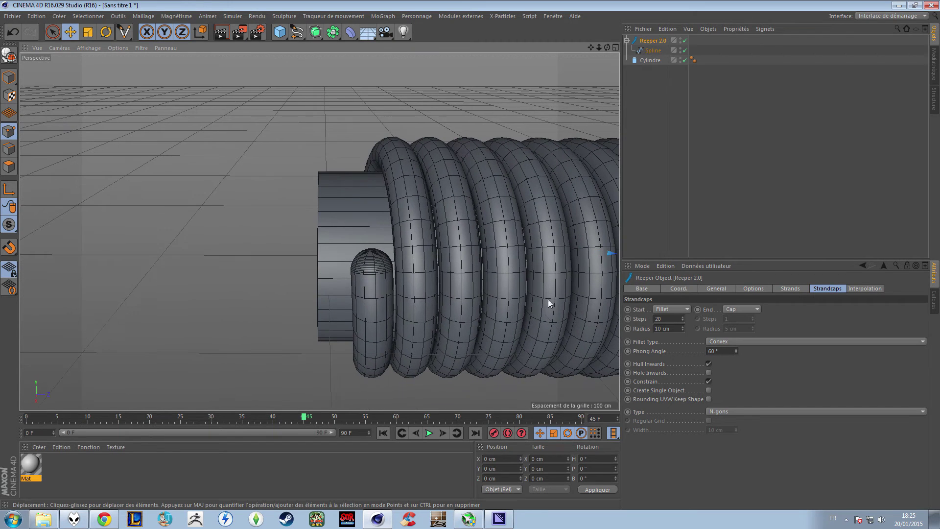
pyautogui.click(727, 341)
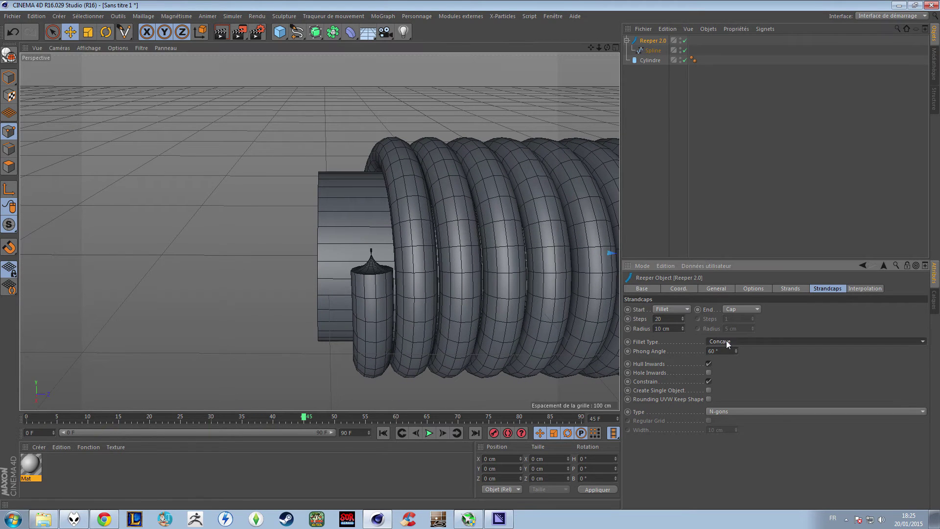
pyautogui.scroll(-1, 727, 340)
pyautogui.scroll(1, 727, 339)
pyautogui.scroll(-1, 727, 339)
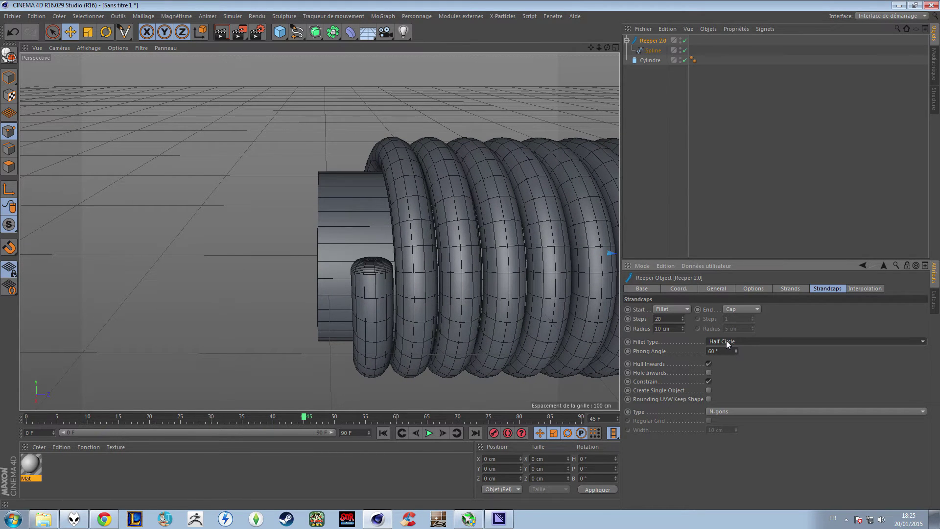
pyautogui.scroll(6, 373, 277)
pyautogui.keyDown('alt'); pyautogui.moveTo(395, 269); pyautogui.dragTo(426, 343); pyautogui.keyUp('alt')
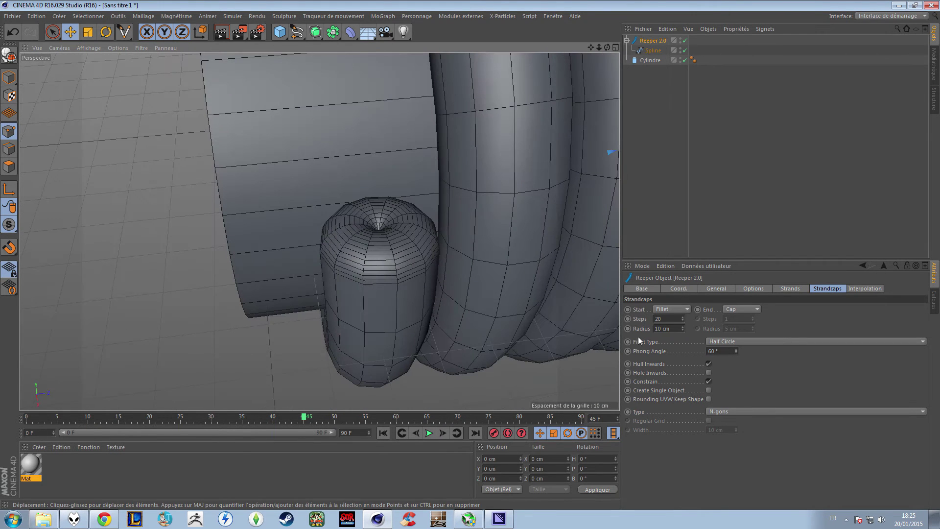
pyautogui.scroll(-3, 733, 340)
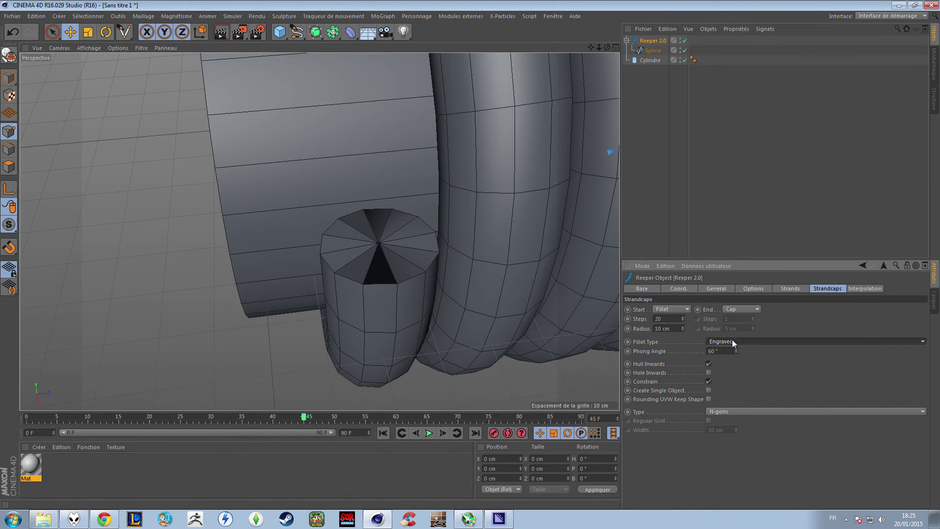
pyautogui.scroll(-1, 732, 340)
pyautogui.keyDown('alt'); pyautogui.moveTo(480, 272); pyautogui.dragTo(593, 330); pyautogui.keyUp('alt')
pyautogui.keyDown('alt'); pyautogui.moveTo(422, 245); pyautogui.dragTo(419, 187); pyautogui.keyUp('alt')
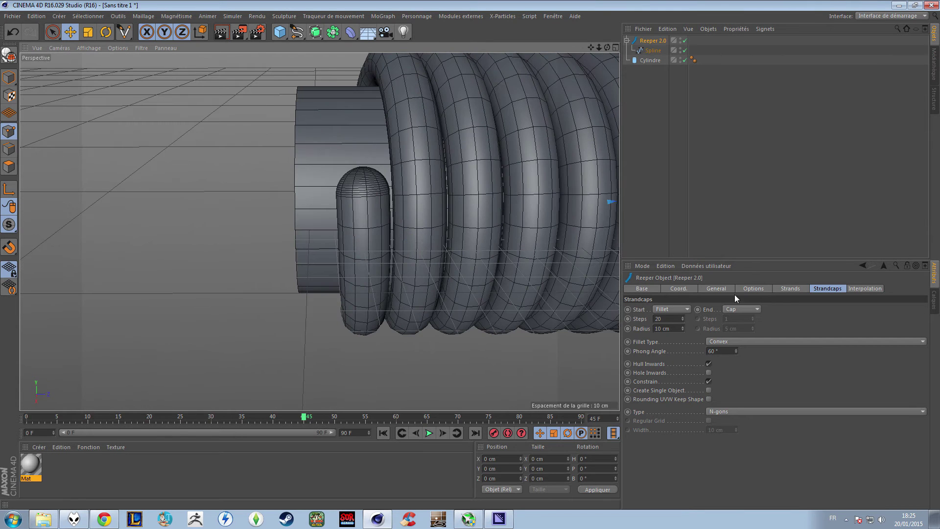
# Show the Reeper interpolation settings and render the view to examine the rope's outline with Adaptive intermediate points
pyautogui.click(859, 289)
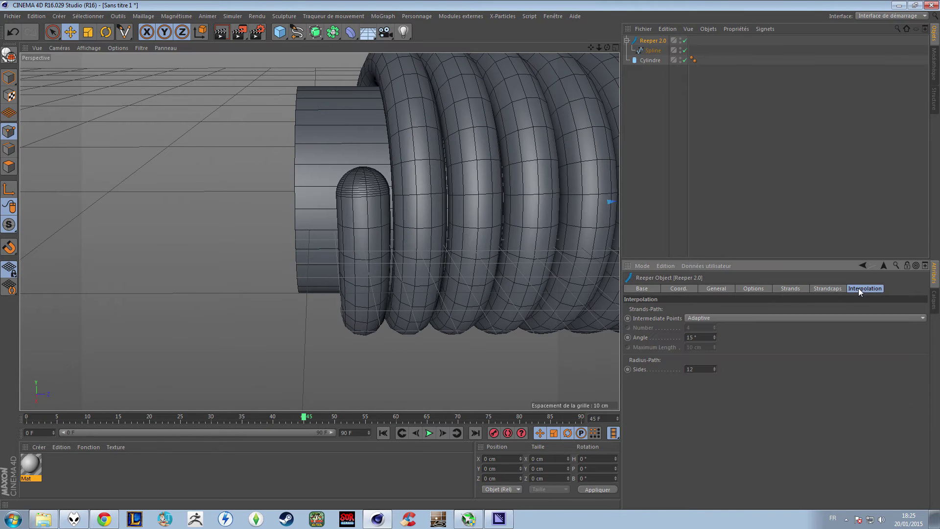
pyautogui.click(740, 319)
pyautogui.click(329, 210)
pyautogui.moveTo(329, 210)
pyautogui.keyDown('alt'); pyautogui.mouseDown()
pyautogui.moveTo(458, 170)
pyautogui.moveTo(330, 254)
pyautogui.moveTo(334, 208)
pyautogui.mouseUp(); pyautogui.keyUp('alt')
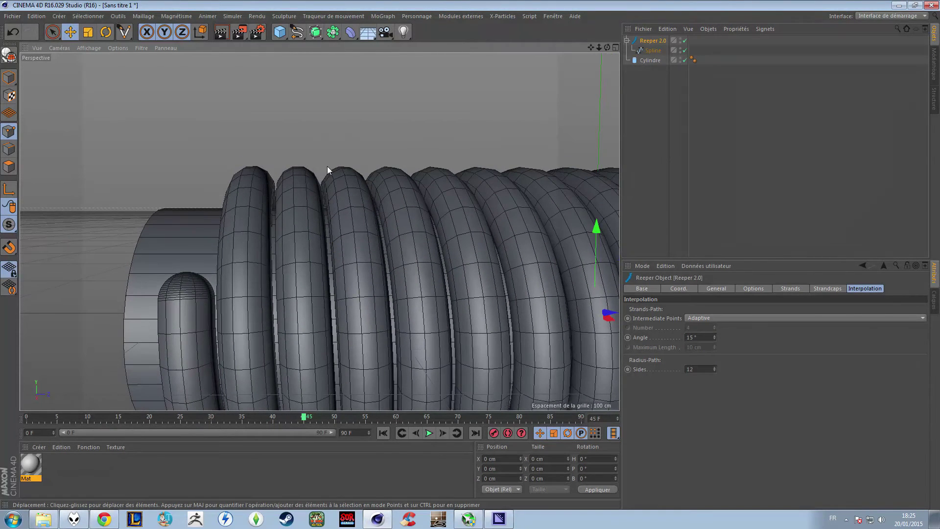
pyautogui.click(222, 34)
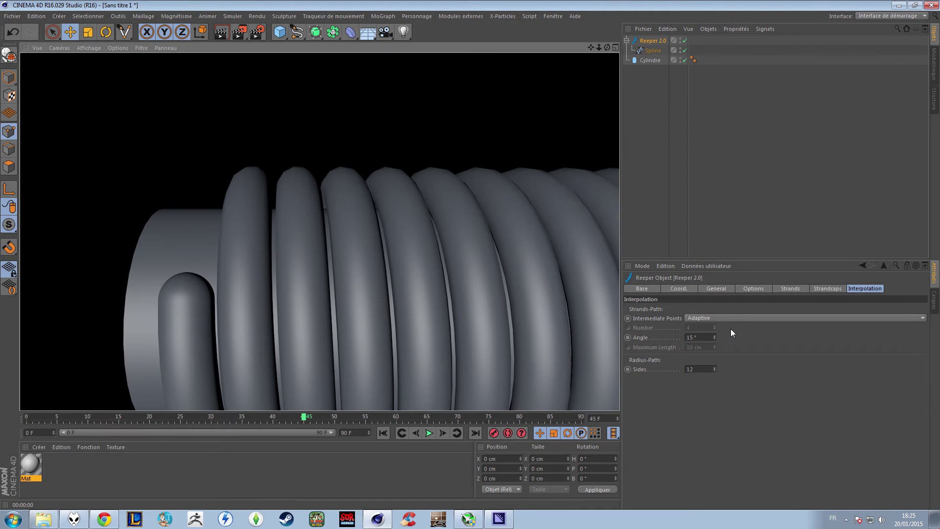
# Set the strand path's intermediate points to Natural with a number of 9
pyautogui.click(699, 318)
pyautogui.click(705, 339)
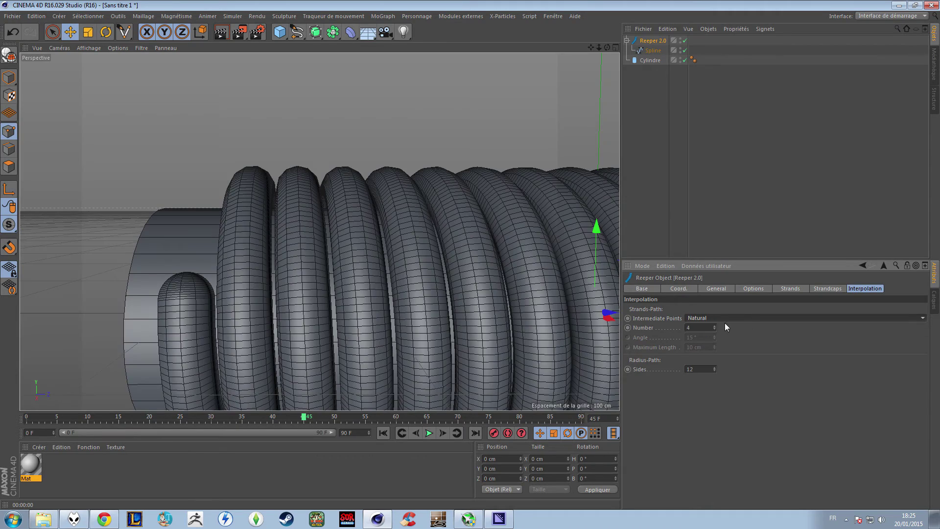
pyautogui.click(714, 327)
pyautogui.click(714, 328)
pyautogui.click(714, 328)
pyautogui.click(714, 327)
pyautogui.click(715, 328)
pyautogui.click(715, 328)
pyautogui.click(714, 328)
pyautogui.click(714, 328)
pyautogui.click(714, 328)
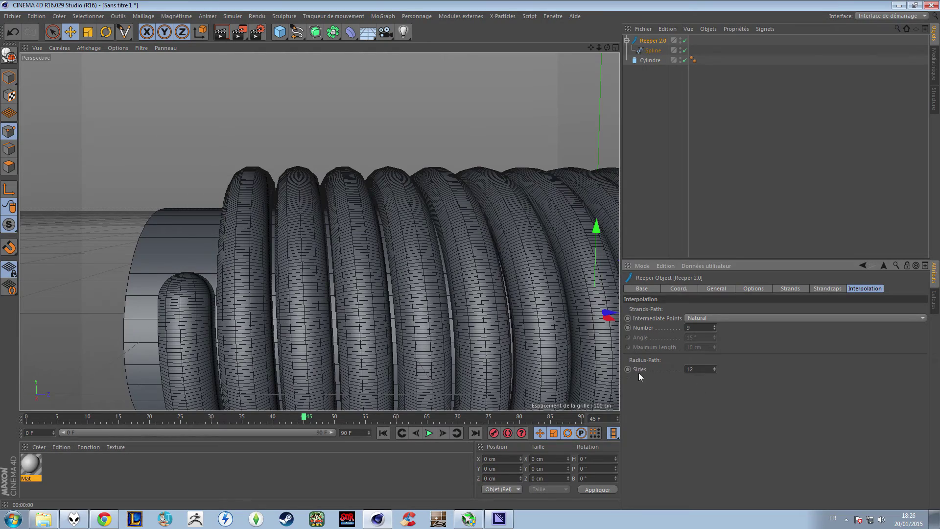
# Set the radius path's sides to 32 and render the view to check the rope's smoothness
pyautogui.moveTo(713, 369); pyautogui.dragTo(715, 369)
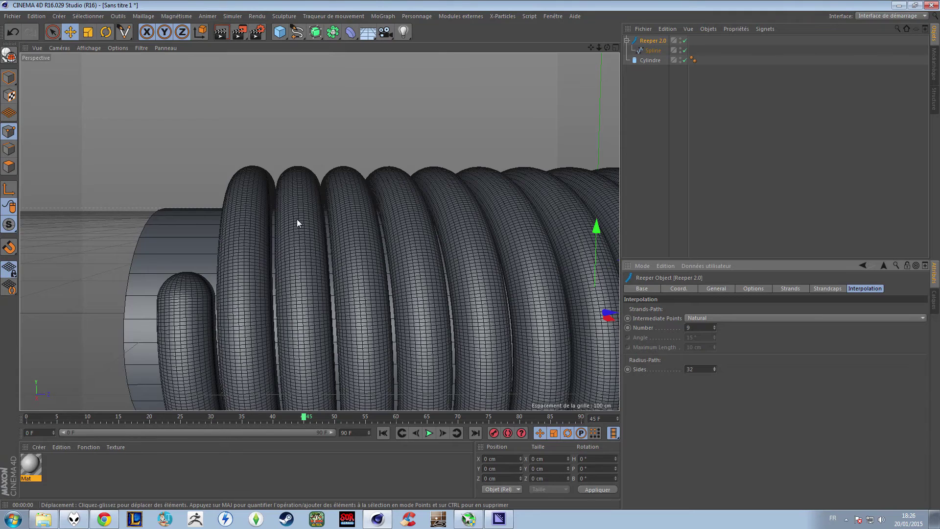
pyautogui.click(224, 32)
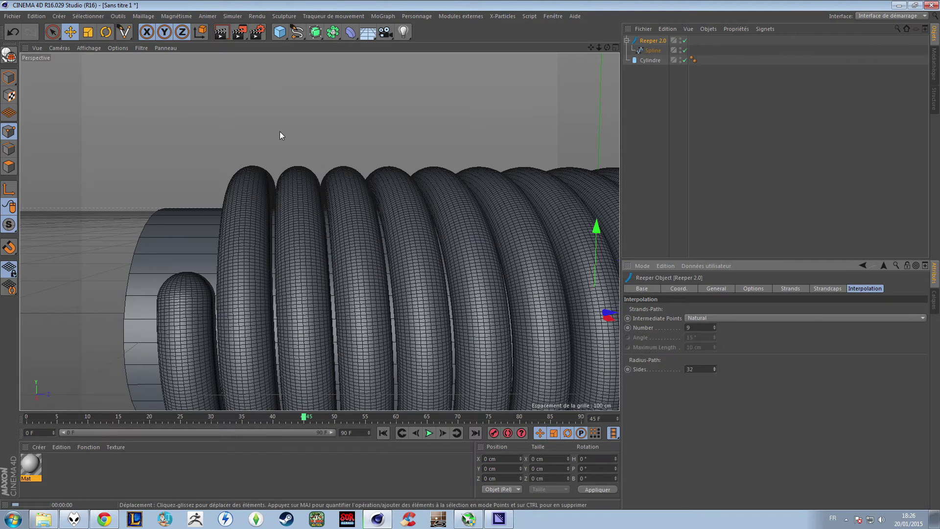
# Check the Reeper object's point and polygon information, and close the information window
pyautogui.click(683, 98)
pyautogui.click(662, 41)
pyautogui.click(708, 29)
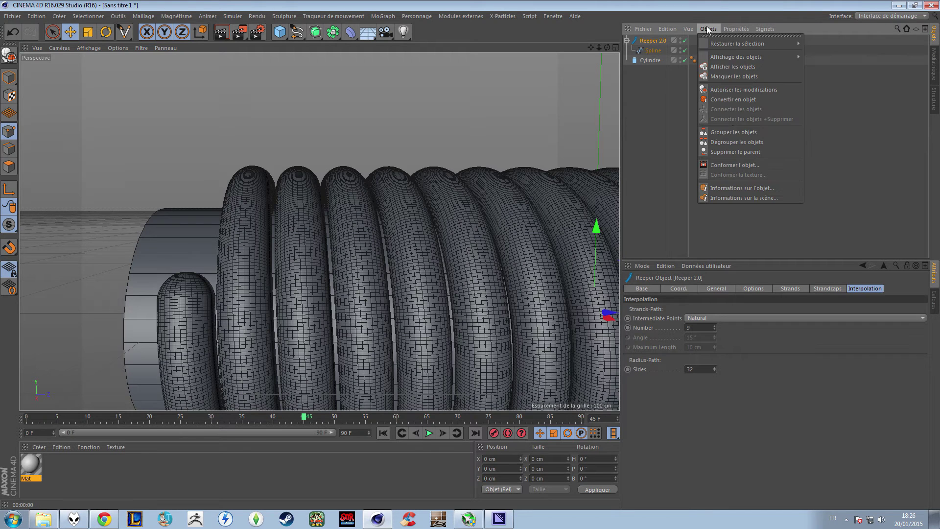
pyautogui.click(741, 188)
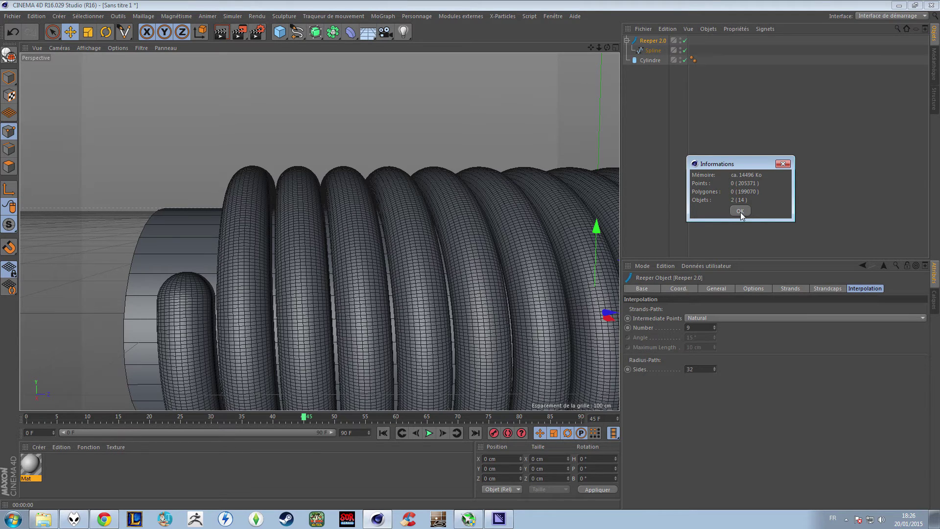
pyautogui.click(740, 212)
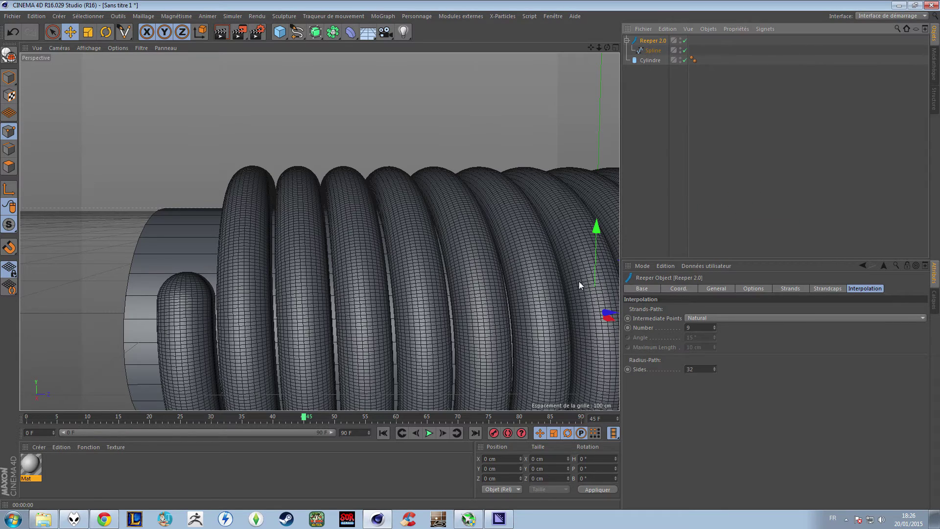
# Display the perspective view with smooth shading and no mesh lines to show the whole coiled rope
pyautogui.scroll(-5, 522, 276)
pyautogui.keyDown('alt'); pyautogui.moveTo(407, 302); pyautogui.dragTo(424, 276); pyautogui.keyUp('alt')
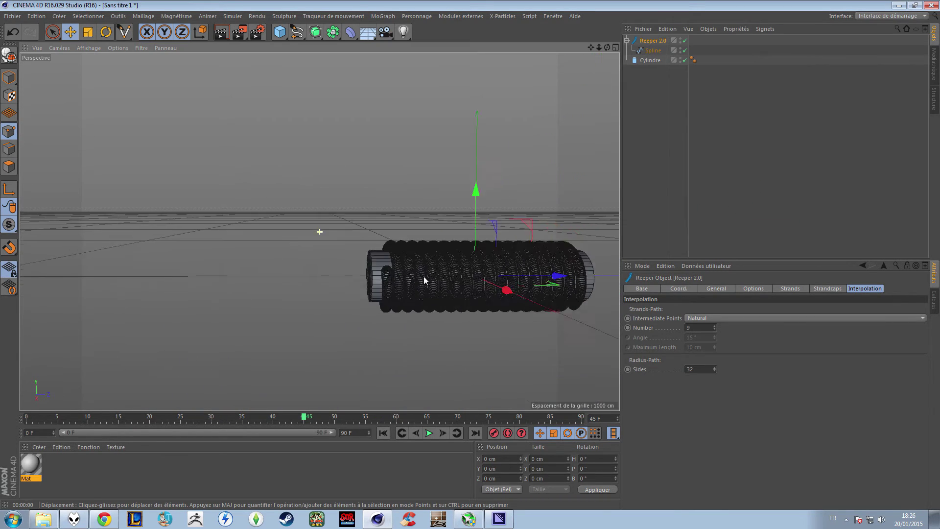
pyautogui.keyDown('alt'); pyautogui.moveTo(424, 276); pyautogui.dragTo(356, 292, button='middle'); pyautogui.keyUp('alt')
pyautogui.scroll(1, 350, 309)
pyautogui.click(633, 117)
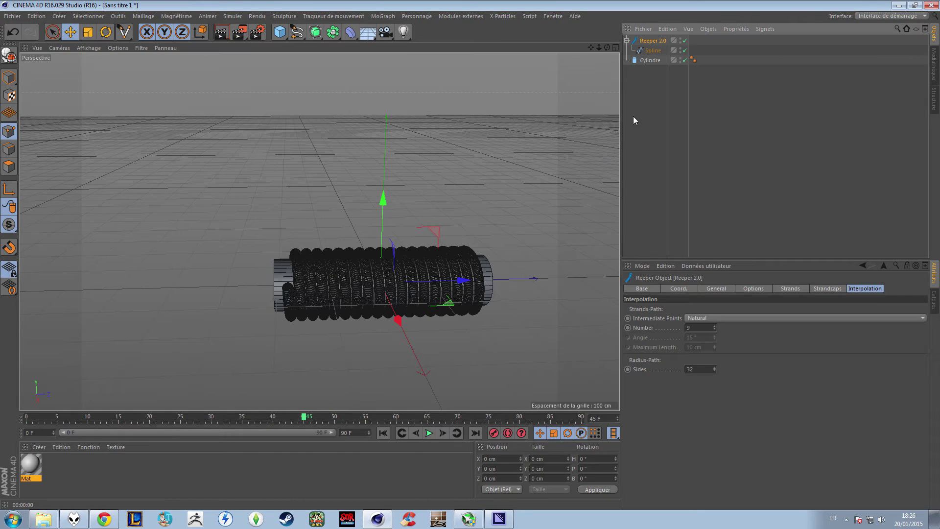
pyautogui.click(90, 48)
pyautogui.click(121, 61)
pyautogui.keyDown('alt'); pyautogui.moveTo(342, 292); pyautogui.dragTo(361, 276); pyautogui.keyUp('alt')
pyautogui.keyDown('alt'); pyautogui.moveTo(444, 264); pyautogui.dragTo(363, 294); pyautogui.keyUp('alt')
# Delete the Reeper, spline and cylinder objects, and add a cube to the empty scene
pyautogui.moveTo(650, 53); pyautogui.dragTo(653, 38)
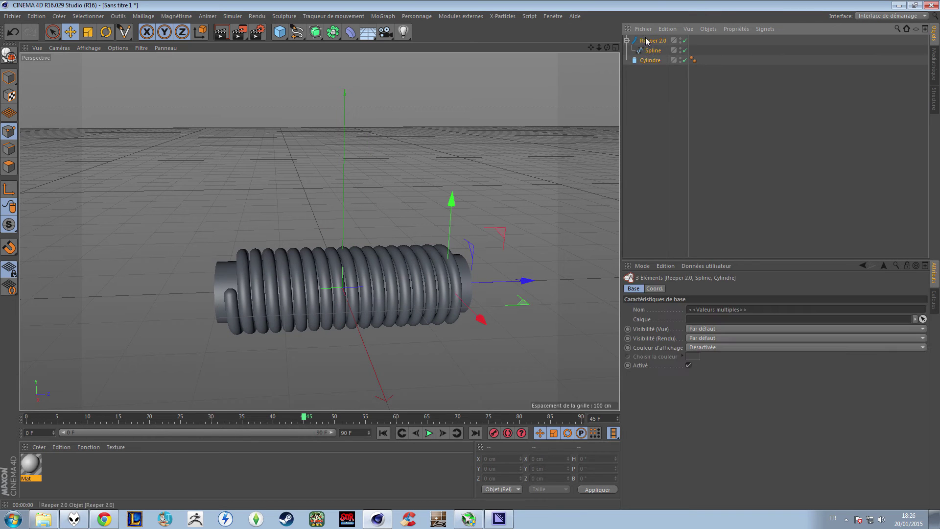
pyautogui.press('Delete')
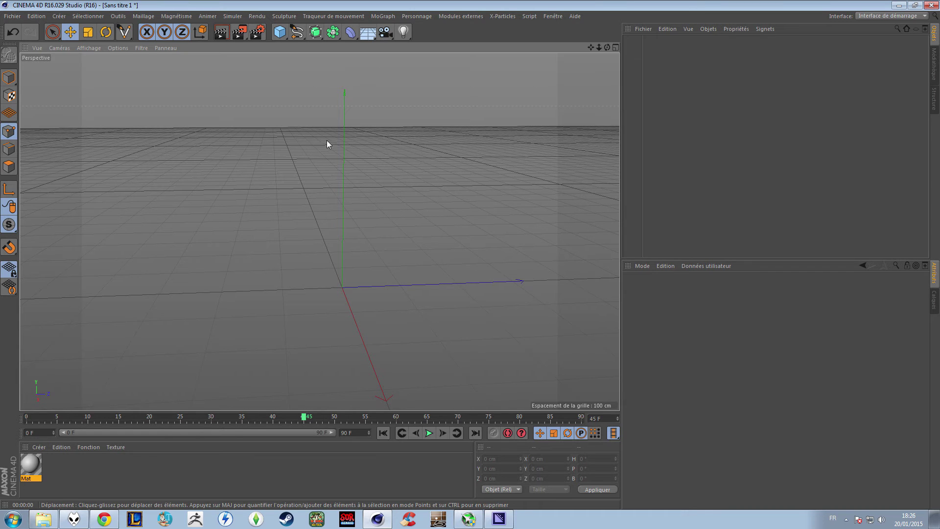
pyautogui.click(279, 32)
pyautogui.keyDown('alt'); pyautogui.moveTo(344, 308); pyautogui.dragTo(355, 251); pyautogui.keyUp('alt')
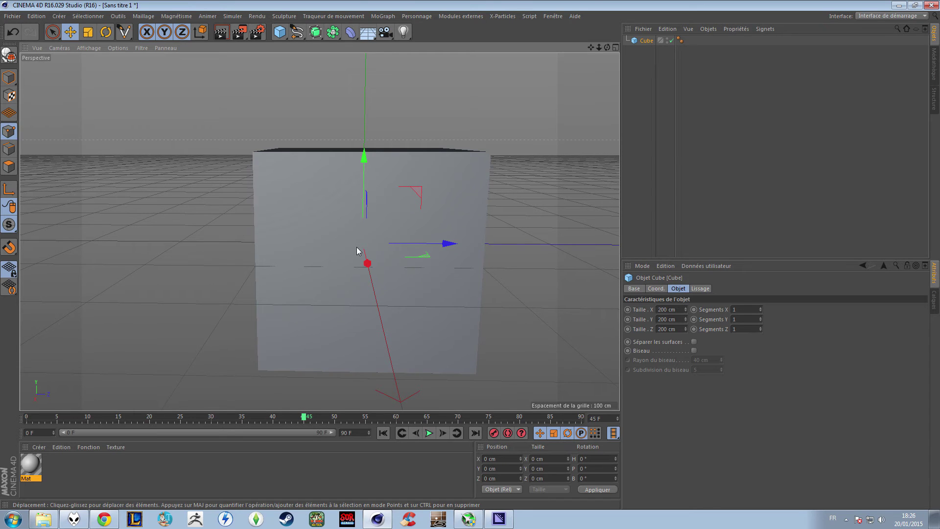
# Draw a winding Bézier spline about 154 cm wide and 126 cm high within the cube's outline in the right view
pyautogui.middleClick(350, 214)
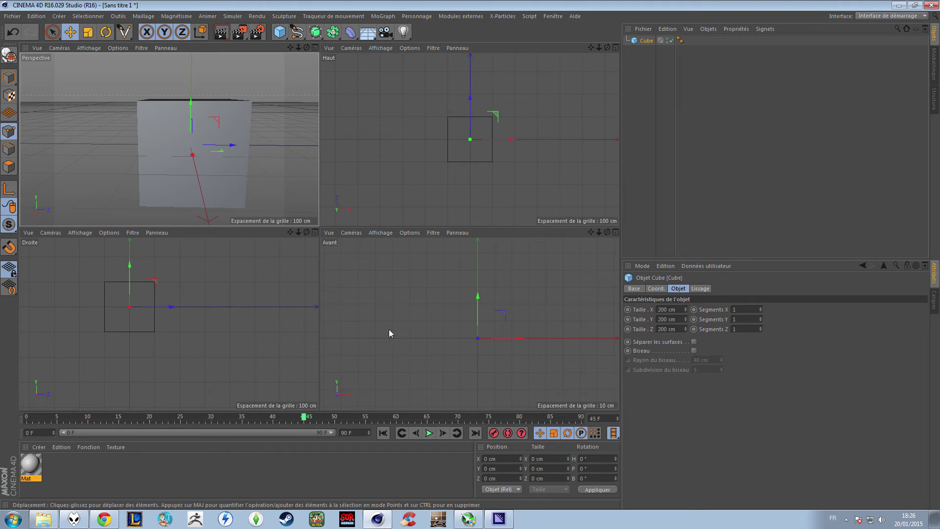
pyautogui.middleClick(129, 304)
pyautogui.scroll(5, 238, 195)
pyautogui.keyDown('alt'); pyautogui.moveTo(302, 209); pyautogui.dragTo(352, 241, button='middle'); pyautogui.keyUp('alt')
pyautogui.click(296, 32)
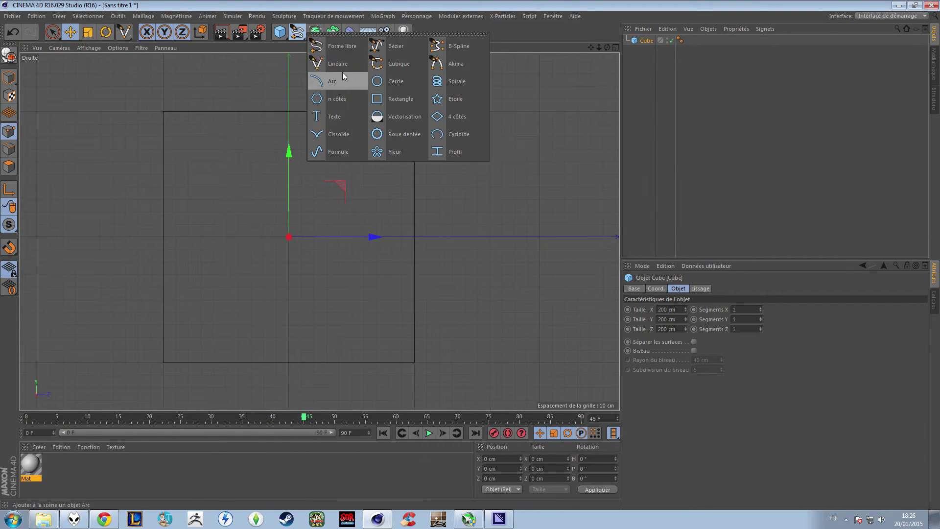
pyautogui.click(404, 50)
pyautogui.moveTo(294, 131); pyautogui.dragTo(270, 130)
pyautogui.moveTo(191, 153); pyautogui.dragTo(190, 167)
pyautogui.moveTo(289, 179); pyautogui.dragTo(298, 180)
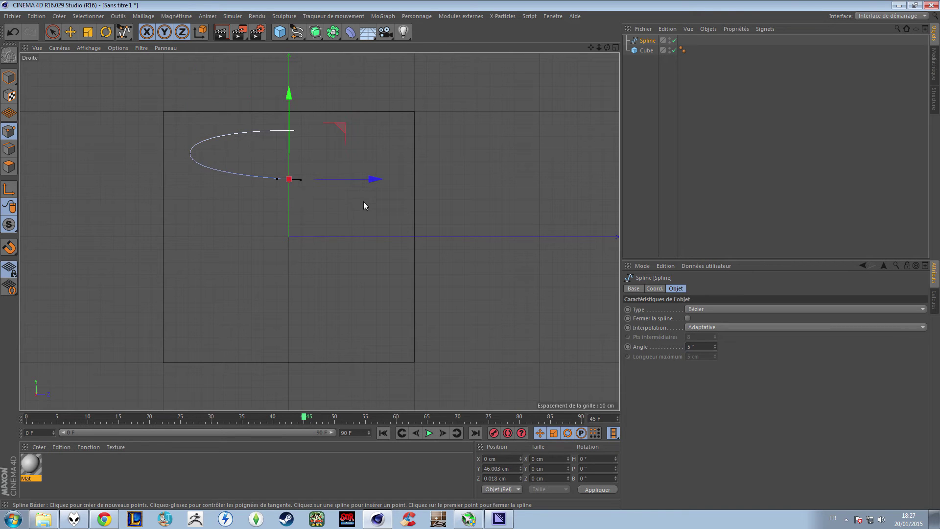
pyautogui.moveTo(379, 207); pyautogui.dragTo(380, 225)
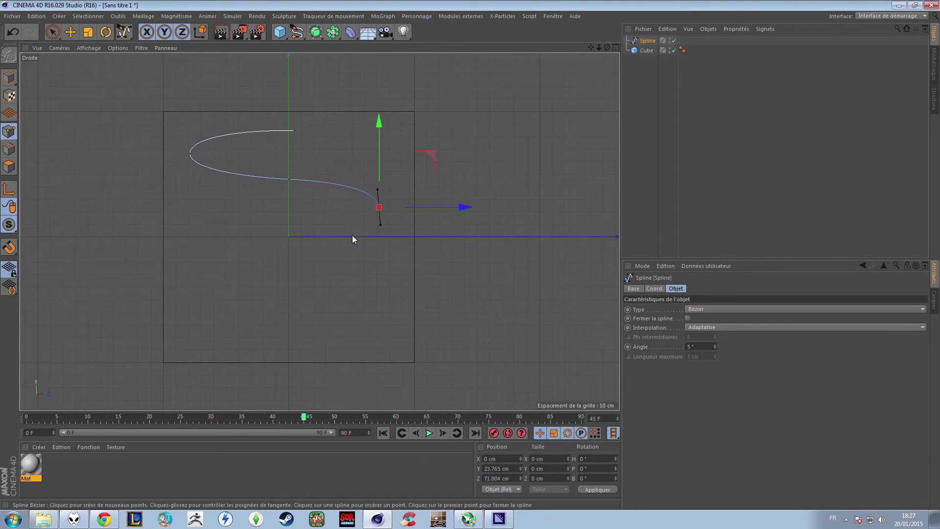
pyautogui.moveTo(288, 241); pyautogui.dragTo(267, 242)
pyautogui.moveTo(189, 266); pyautogui.dragTo(190, 287)
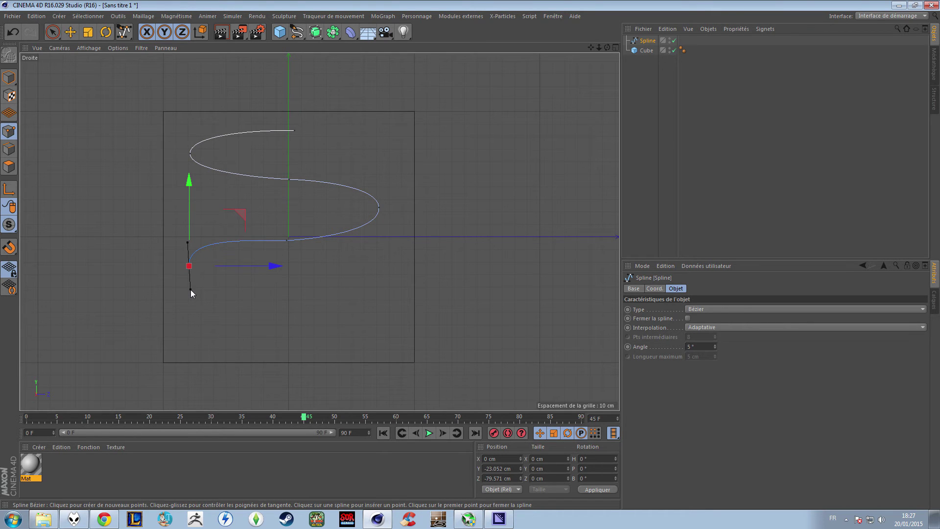
# Move the whole spline along X to about 103 cm in the perspective view, just in front of the cube's face
pyautogui.middleClick(299, 289)
pyautogui.middleClick(216, 161)
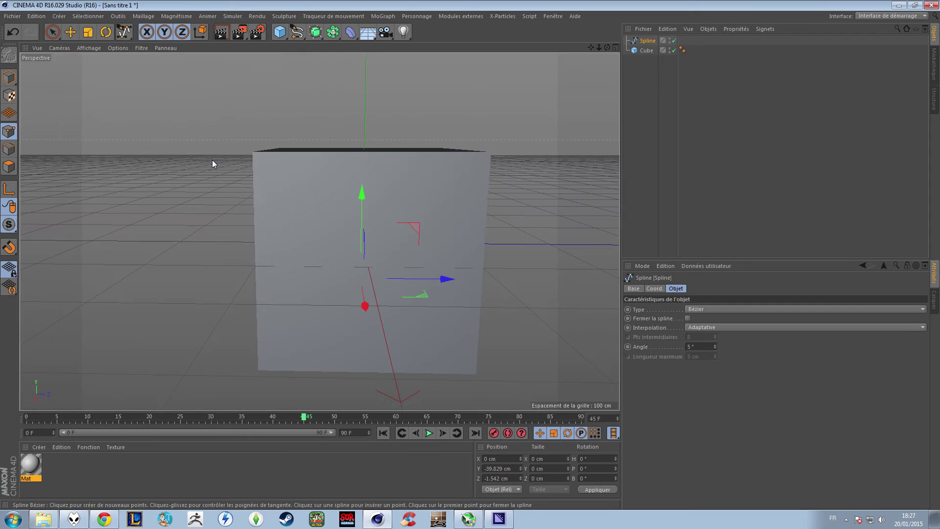
pyautogui.keyDown('alt'); pyautogui.moveTo(361, 233); pyautogui.dragTo(166, 223); pyautogui.keyUp('alt')
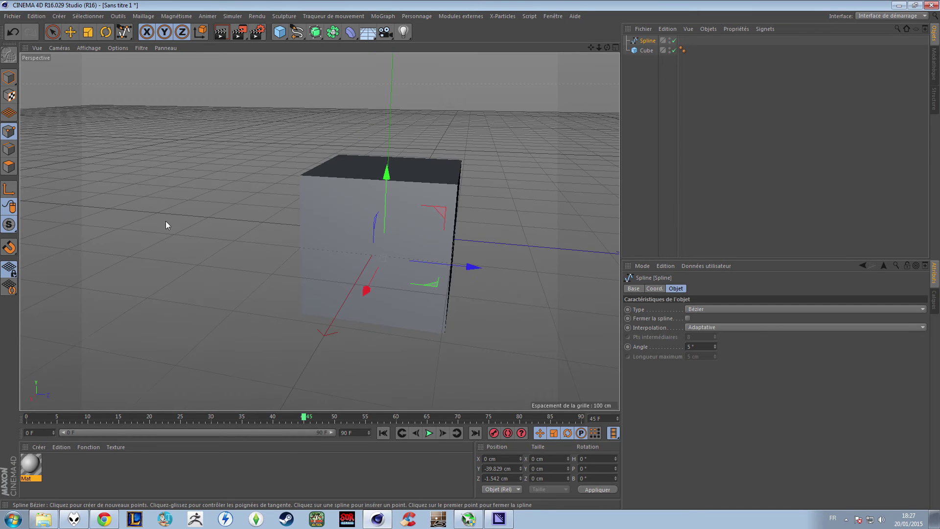
pyautogui.click(9, 77)
pyautogui.press('e')
pyautogui.moveTo(366, 291)
pyautogui.mouseDown()
pyautogui.moveTo(346, 303)
pyautogui.moveTo(357, 287)
pyautogui.mouseUp()
pyautogui.scroll(3, 375, 259)
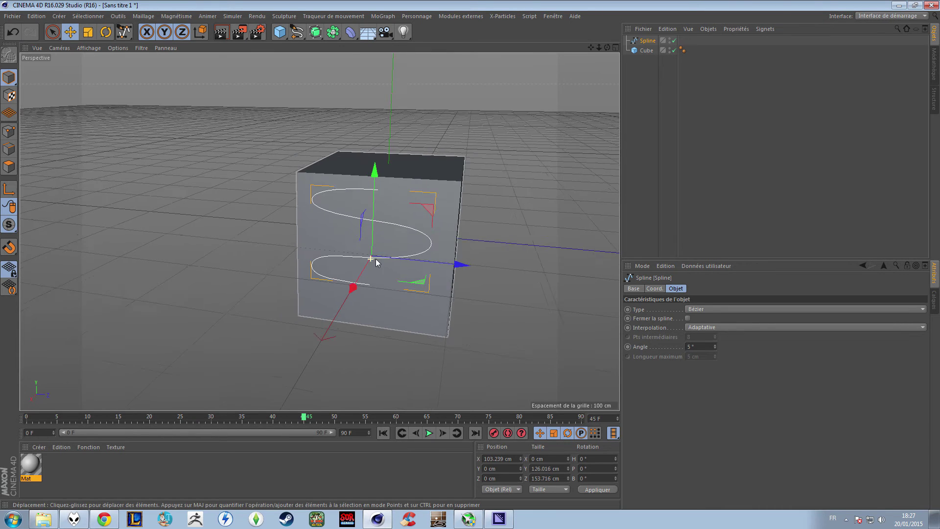
# Add a Reeper 2.0 object and make the winding spline its child
pyautogui.press('v')
pyautogui.moveTo(250, 246)
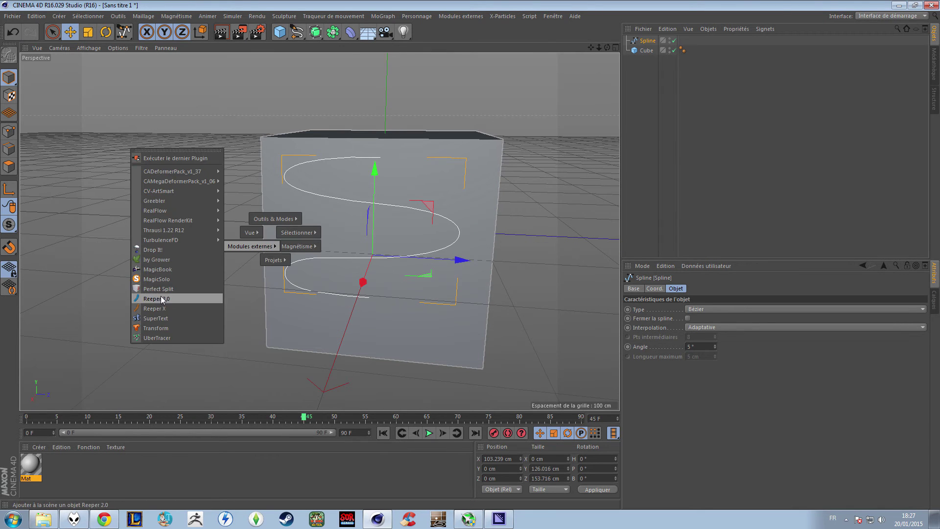
pyautogui.click(211, 299)
pyautogui.moveTo(660, 46); pyautogui.dragTo(659, 42)
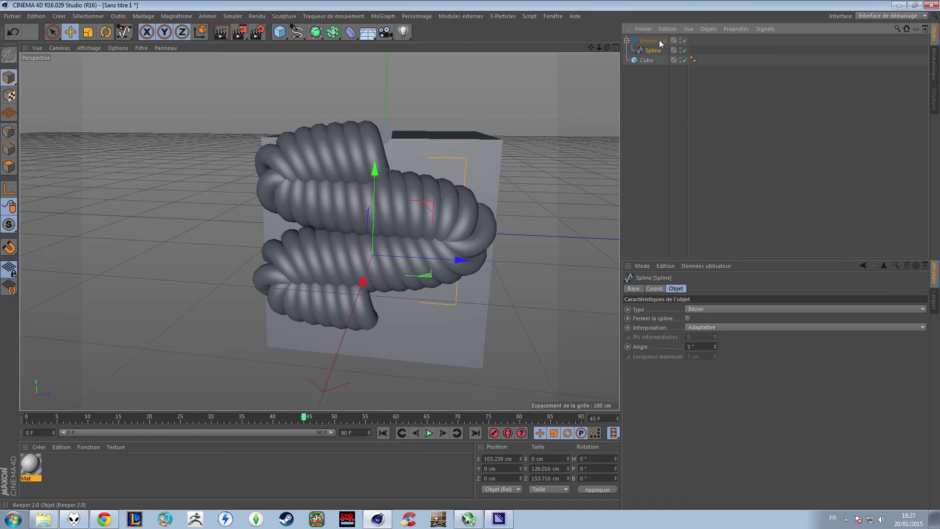
pyautogui.click(653, 40)
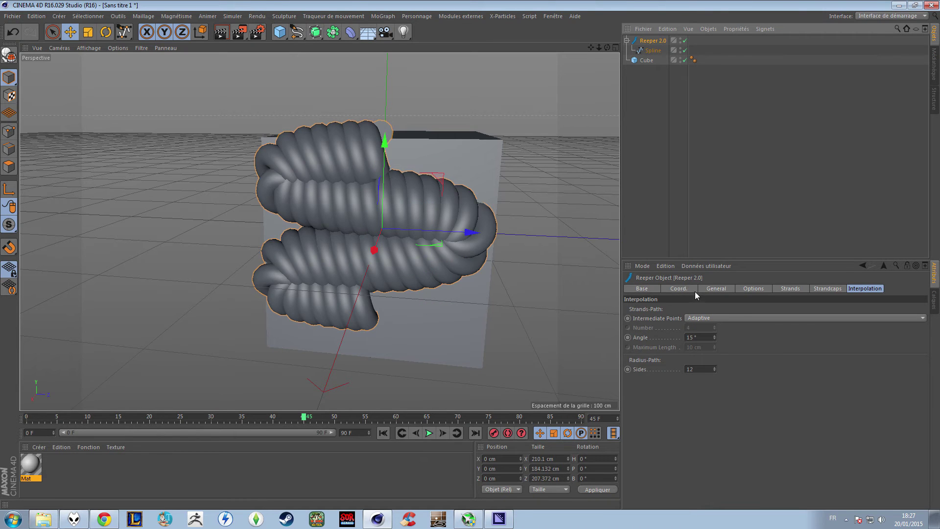
# Set the Reeper's radius to 3 cm, distance to 4 cm and mode to Lissajous Braid (5 Strands)
pyautogui.click(695, 290)
pyautogui.click(707, 289)
pyautogui.scroll(-2, 702, 330)
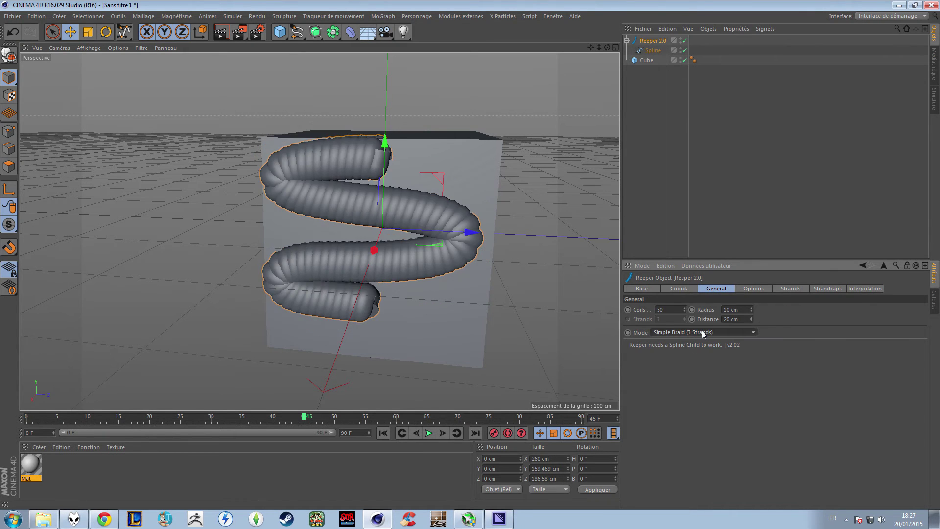
pyautogui.moveTo(752, 310); pyautogui.dragTo(752, 319)
pyautogui.click(753, 321)
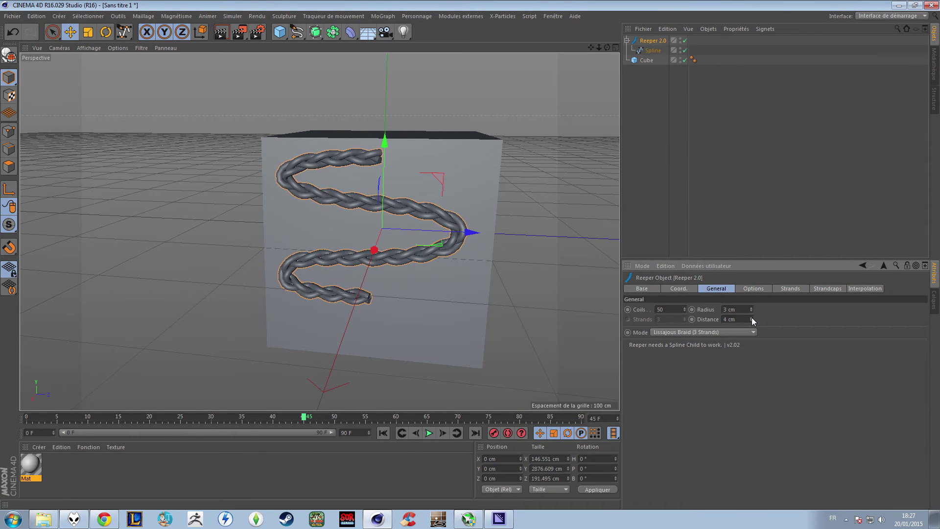
pyautogui.scroll(3, 430, 248)
pyautogui.keyDown('alt'); pyautogui.moveTo(431, 248); pyautogui.dragTo(422, 245); pyautogui.keyUp('alt')
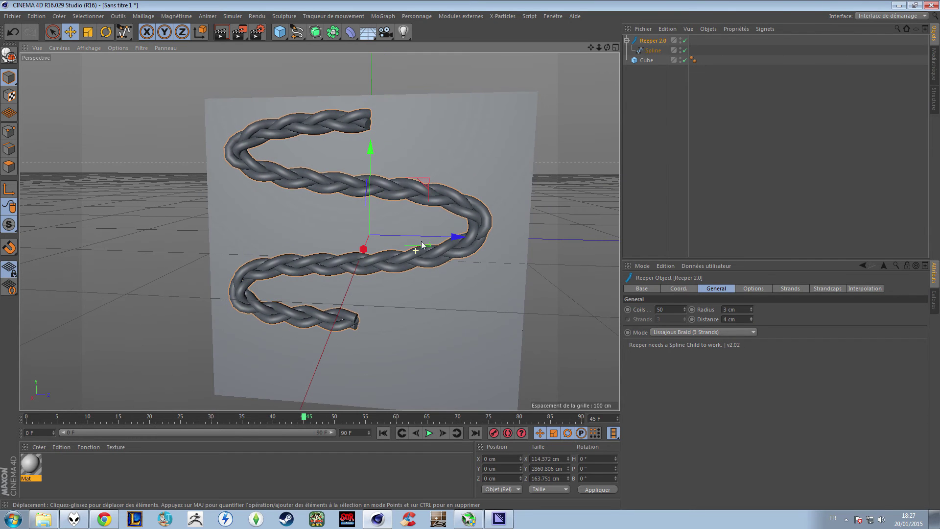
pyautogui.scroll(-1, 721, 333)
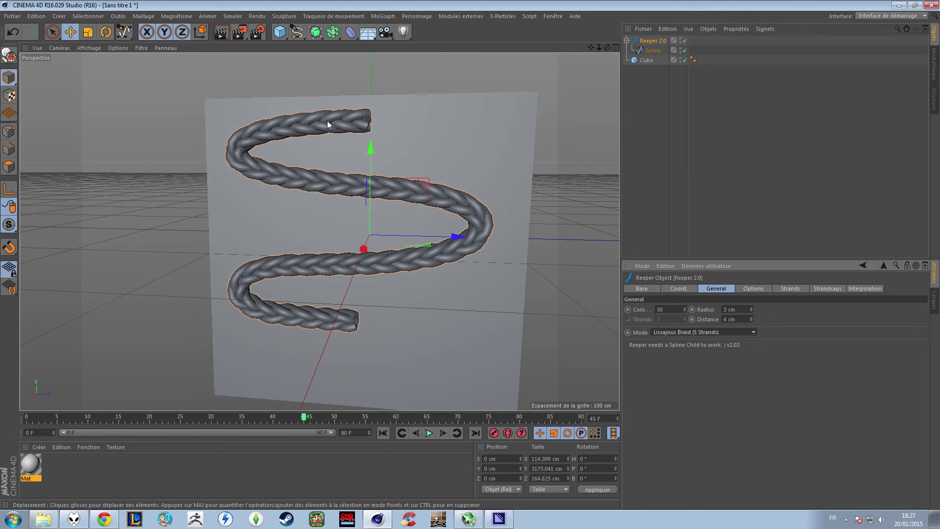
pyautogui.keyDown('alt'); pyautogui.moveTo(403, 228); pyautogui.dragTo(406, 248); pyautogui.keyUp('alt')
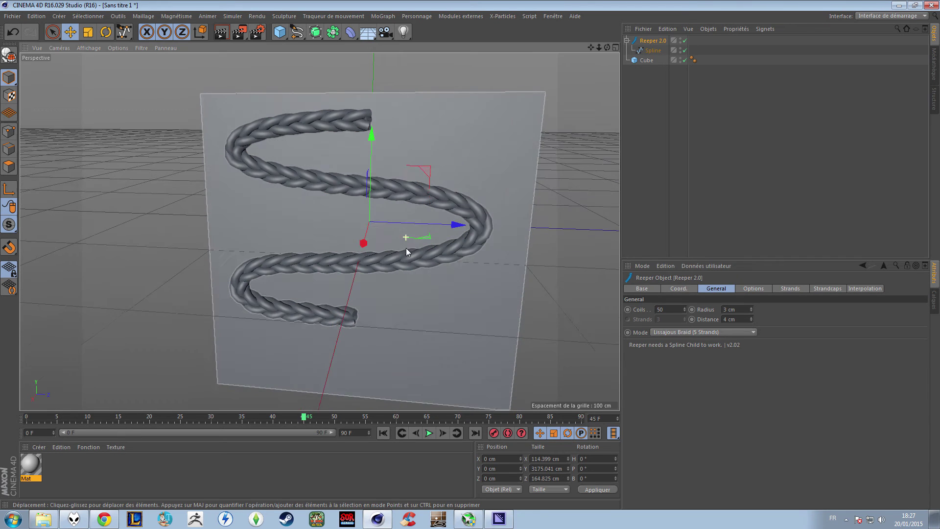
# Switch the Reeper to another braid mode and set its rotation to -92° in the options
pyautogui.click(755, 289)
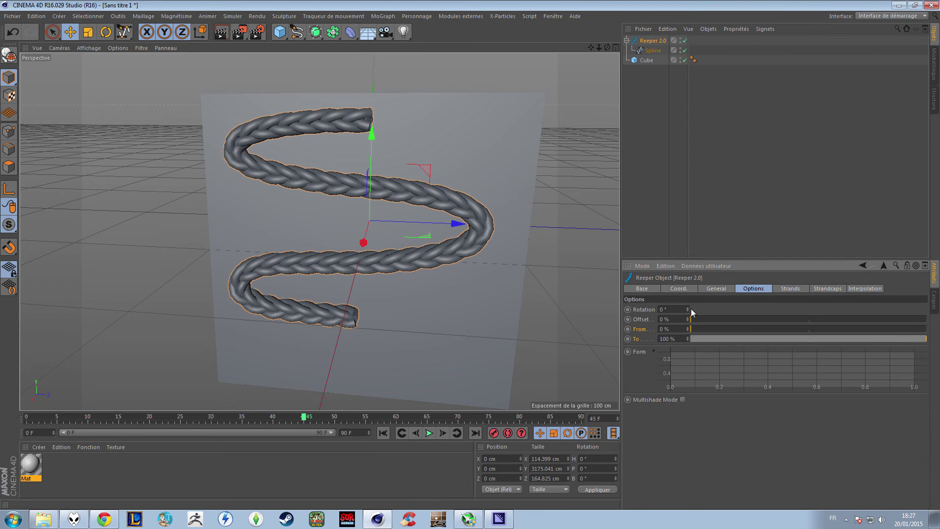
pyautogui.click(721, 290)
pyautogui.scroll(1, 716, 331)
pyautogui.click(752, 288)
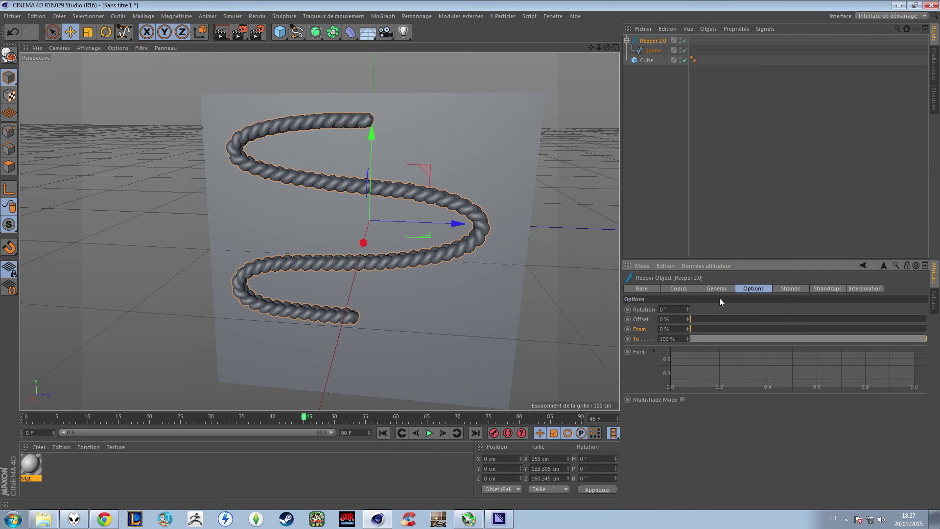
pyautogui.moveTo(689, 309); pyautogui.dragTo(689, 308)
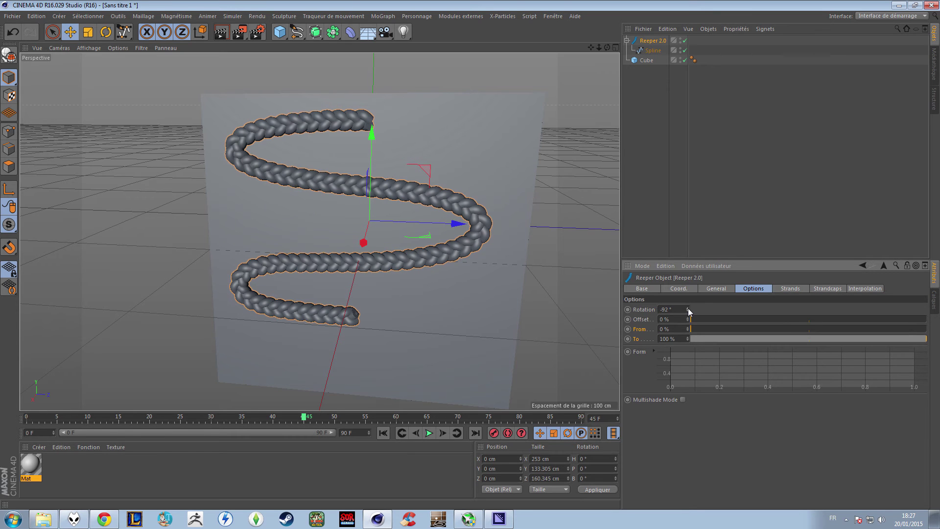
pyautogui.keyDown('alt'); pyautogui.moveTo(435, 205); pyautogui.dragTo(609, 212); pyautogui.keyUp('alt')
pyautogui.click(804, 289)
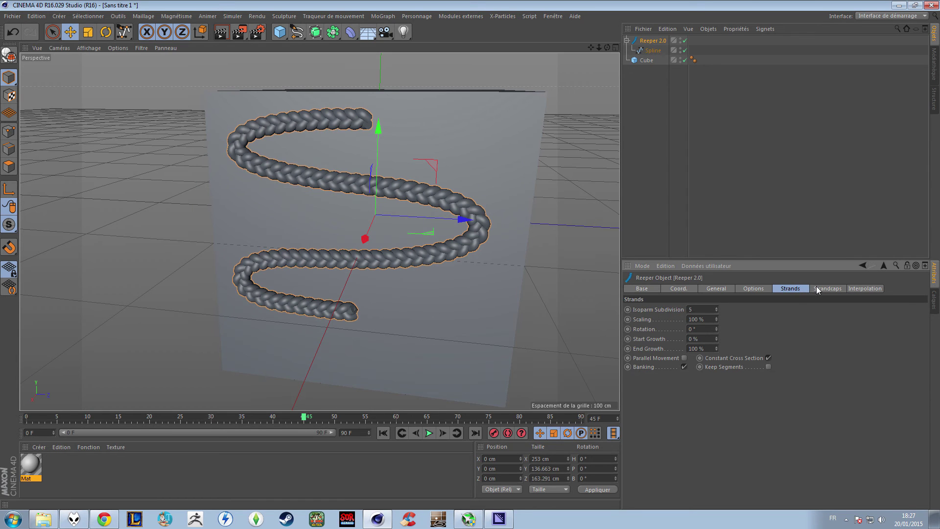
# Delete the Reeper, spline and cube objects, and display the empty scene in the front view
pyautogui.moveTo(664, 91); pyautogui.dragTo(639, 25)
pyautogui.press('Delete')
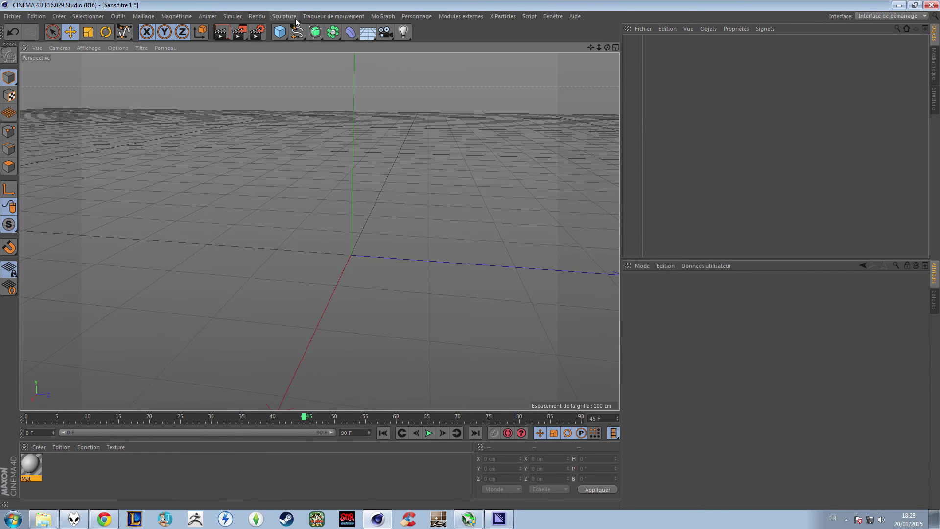
pyautogui.middleClick(312, 59)
pyautogui.middleClick(450, 318)
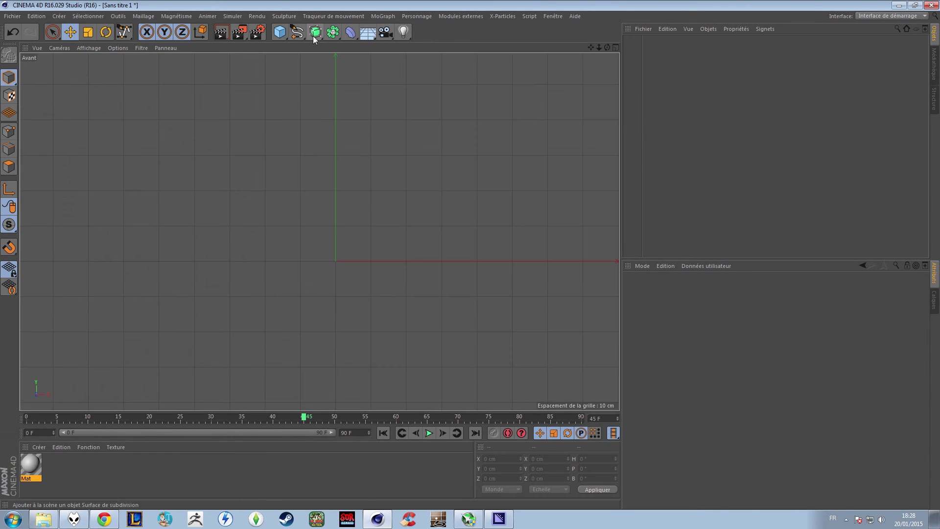
# Draw a freehand S-shaped spline around the origin in the front view, and return to the perspective view
pyautogui.moveTo(297, 32); pyautogui.dragTo(323, 43)
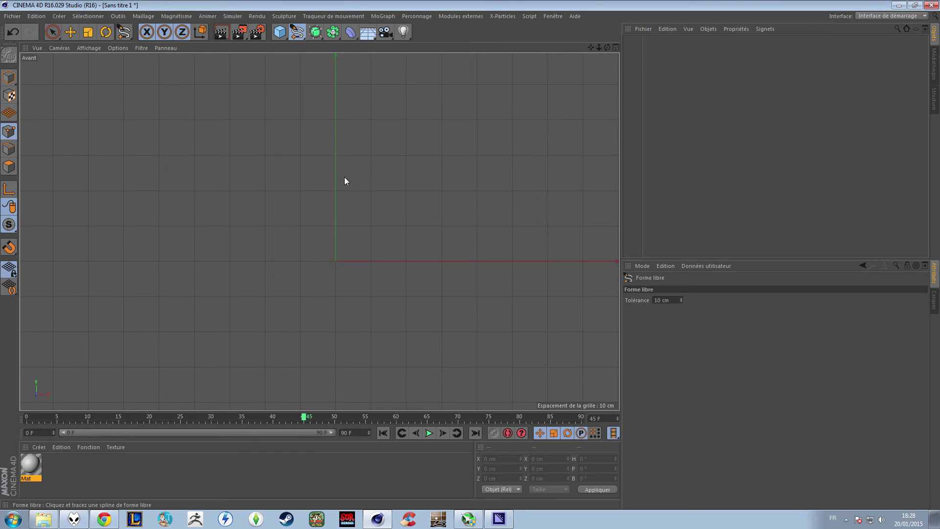
pyautogui.moveTo(352, 143)
pyautogui.mouseDown()
pyautogui.moveTo(311, 261)
pyautogui.moveTo(304, 368)
pyautogui.moveTo(272, 367)
pyautogui.mouseUp()
pyautogui.middleClick(319, 247)
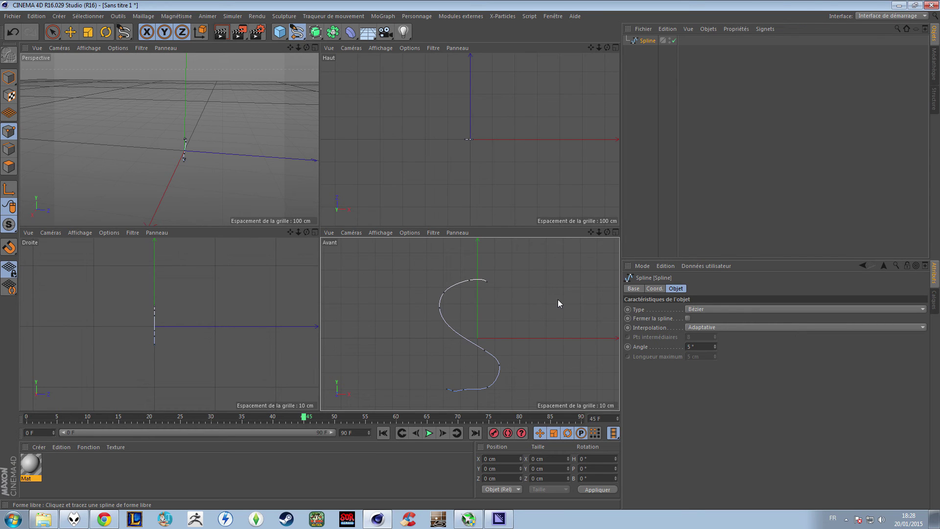
pyautogui.middleClick(180, 149)
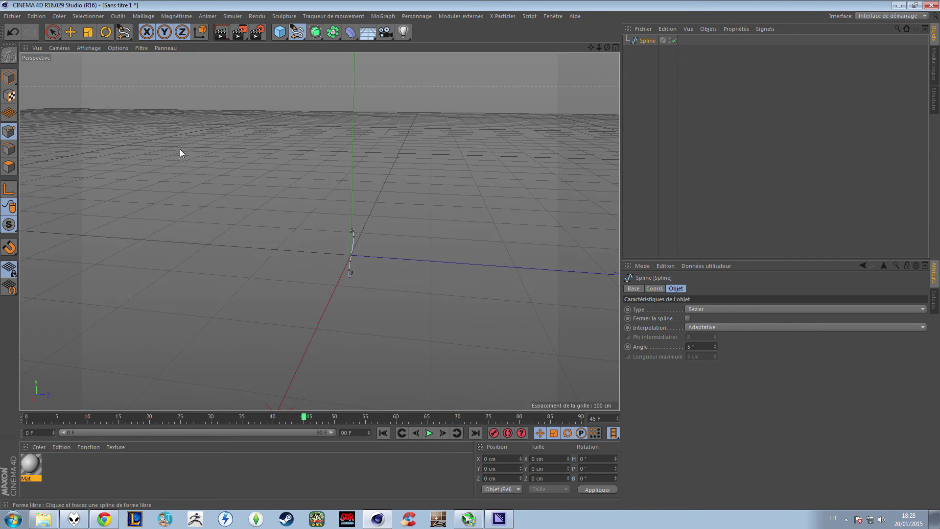
pyautogui.moveTo(298, 35); pyautogui.dragTo(339, 119)
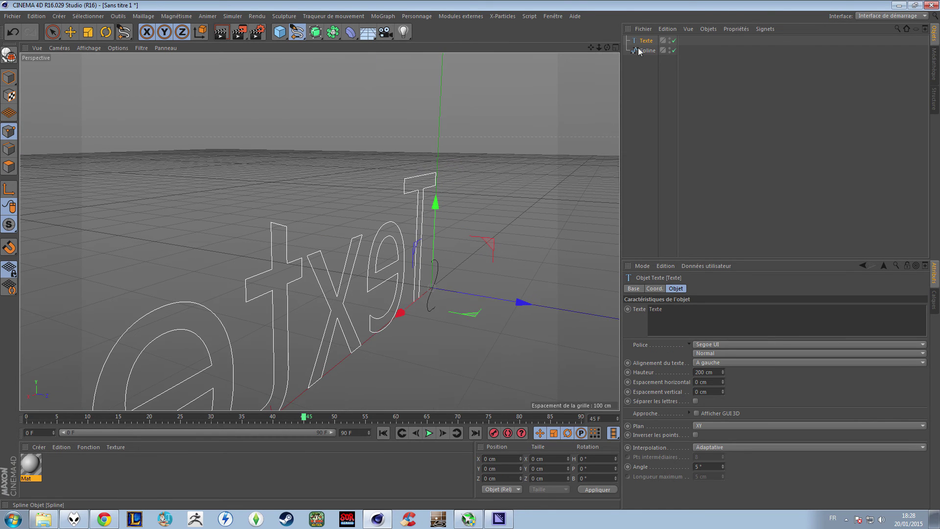
pyautogui.press('Delete')
pyautogui.keyDown('alt'); pyautogui.moveTo(430, 287); pyautogui.dragTo(358, 223); pyautogui.keyUp('alt')
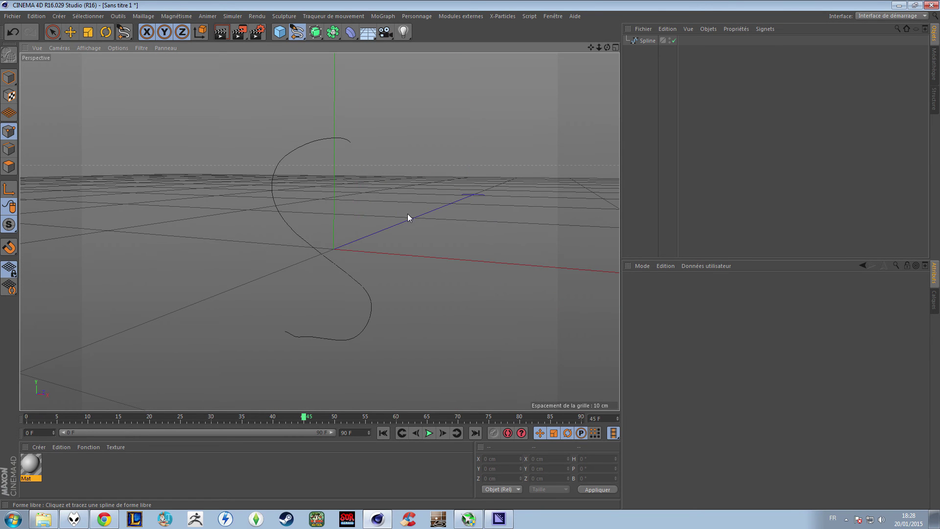
# Add a new Reeper 2.0 object and make the S-shaped spline its child
pyautogui.press('v')
pyautogui.moveTo(387, 223)
pyautogui.click(286, 275)
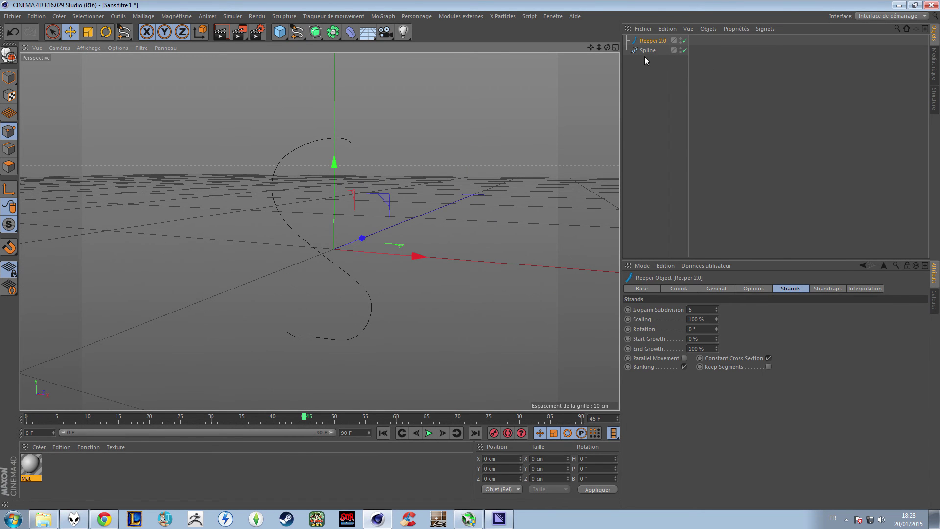
pyautogui.moveTo(645, 52); pyautogui.dragTo(660, 42)
pyautogui.click(653, 40)
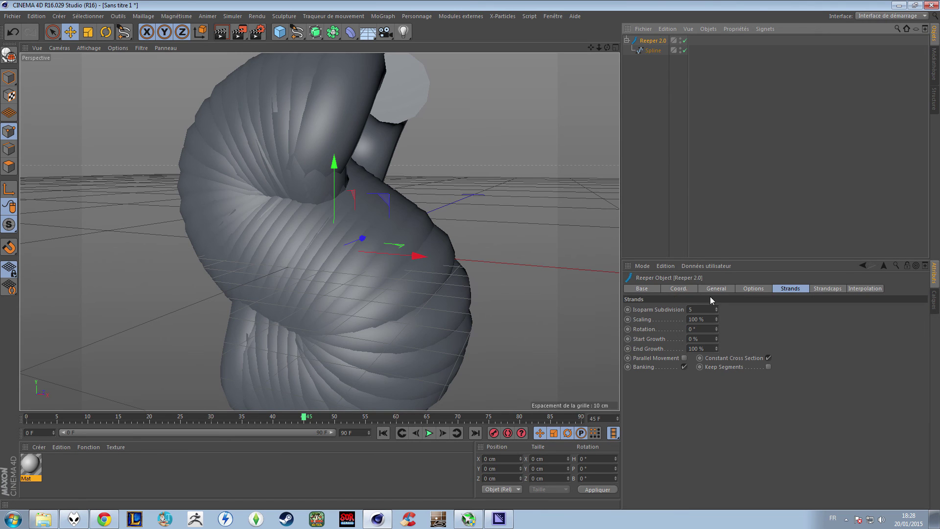
# Set the coiled rope's radius and distance to 3 cm, with 1 strand and 53 coils
pyautogui.click(701, 289)
pyautogui.moveTo(753, 310); pyautogui.dragTo(751, 316)
pyautogui.click(685, 321)
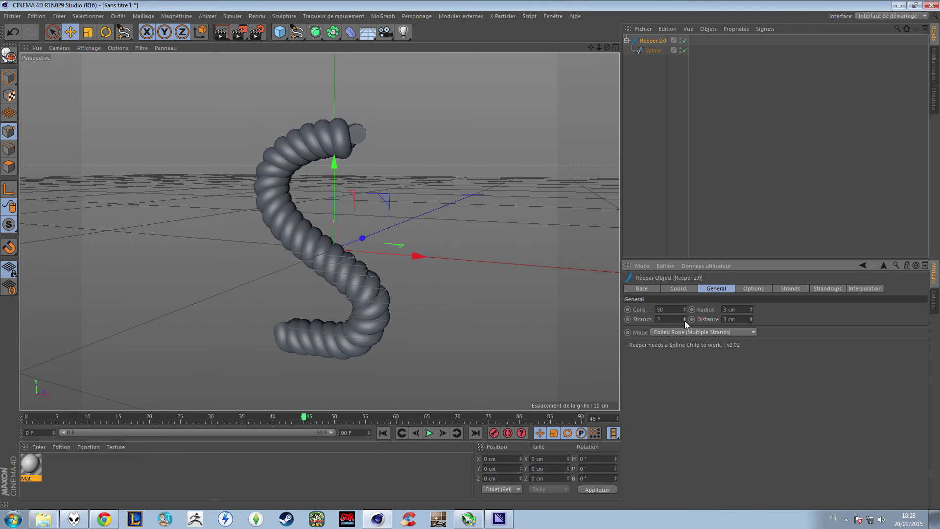
pyautogui.click(686, 319)
pyautogui.moveTo(686, 310); pyautogui.dragTo(686, 308)
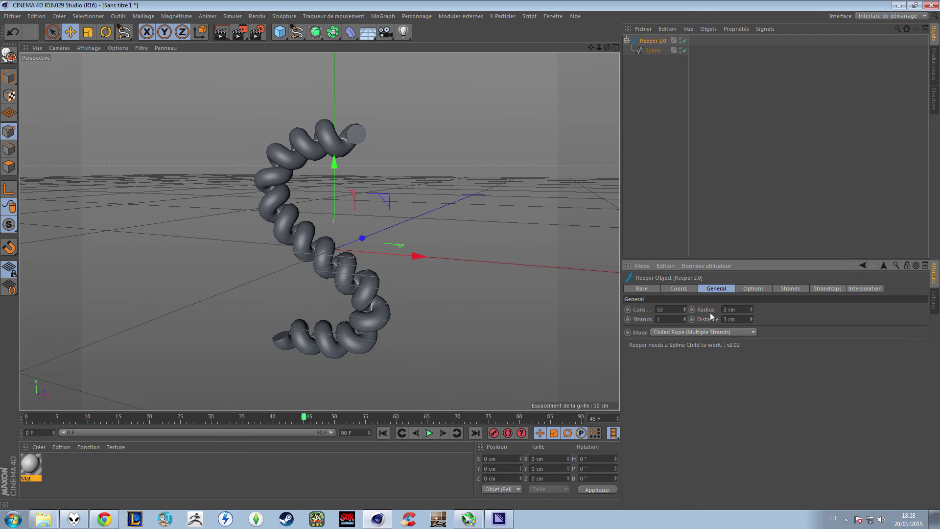
# Thin the single-strand coil to a radius of 1 cm and set its distance to 4 cm
pyautogui.click(750, 311)
pyautogui.click(751, 311)
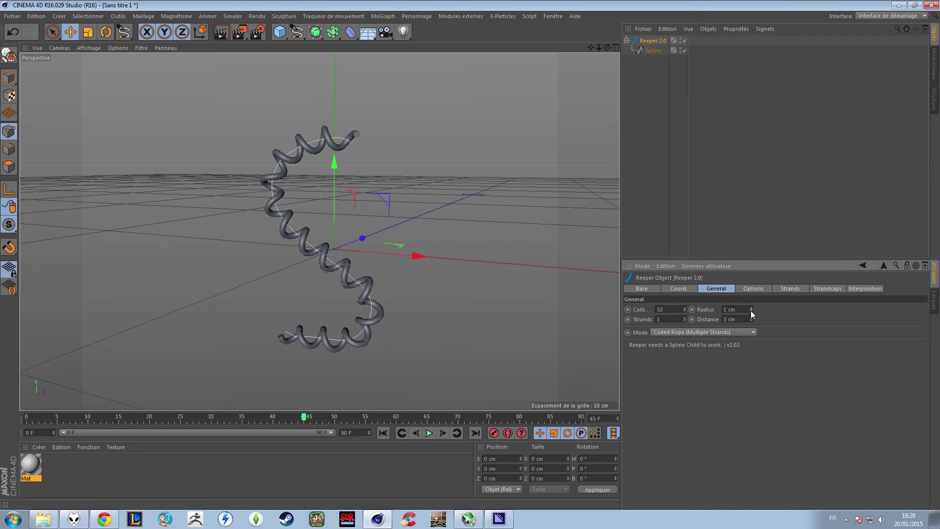
pyautogui.click(752, 318)
pyautogui.click(752, 317)
pyautogui.click(752, 317)
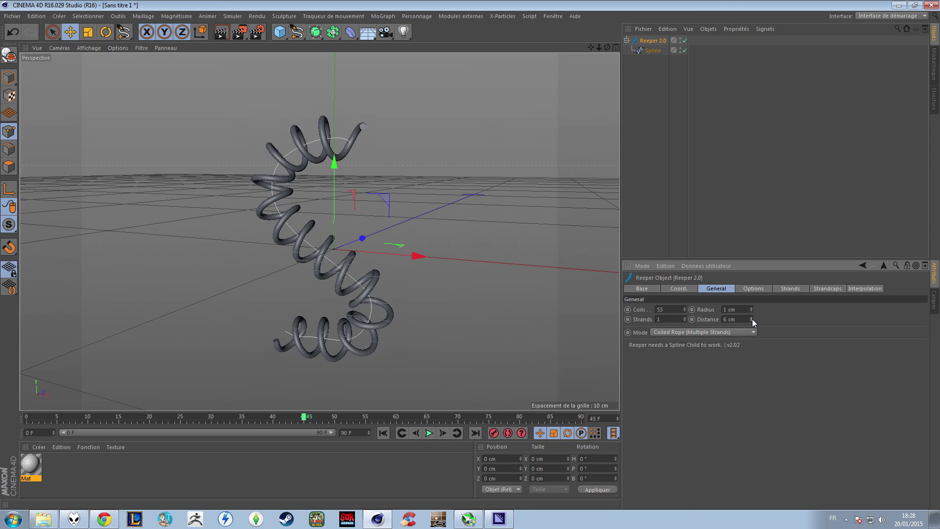
pyautogui.click(752, 319)
pyautogui.click(752, 319)
# Increase the coiled rope's number of strands to 4
pyautogui.click(684, 317)
pyautogui.click(685, 318)
pyautogui.click(685, 317)
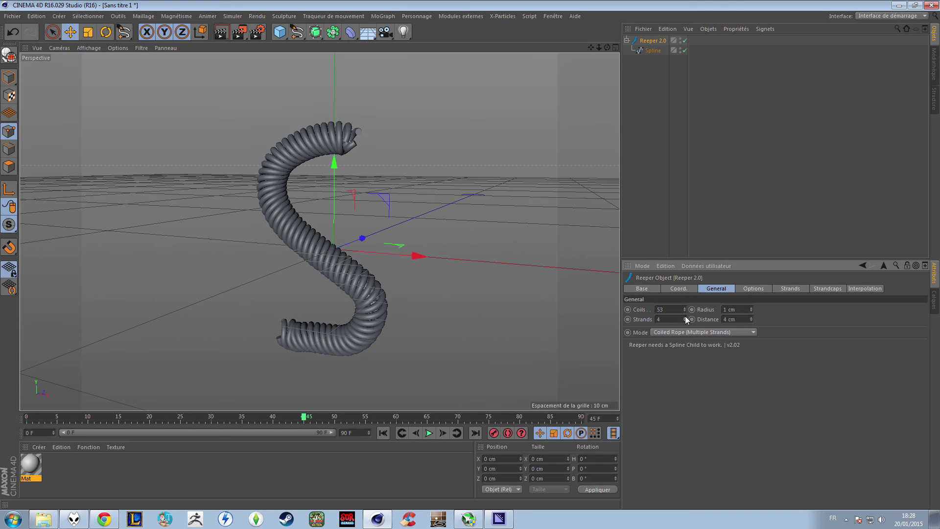
pyautogui.scroll(-1, 588, 294)
# Try out the Reeper's To, Offset and Rotation options, returning them to 100 %, 0 % and 0°
pyautogui.click(753, 289)
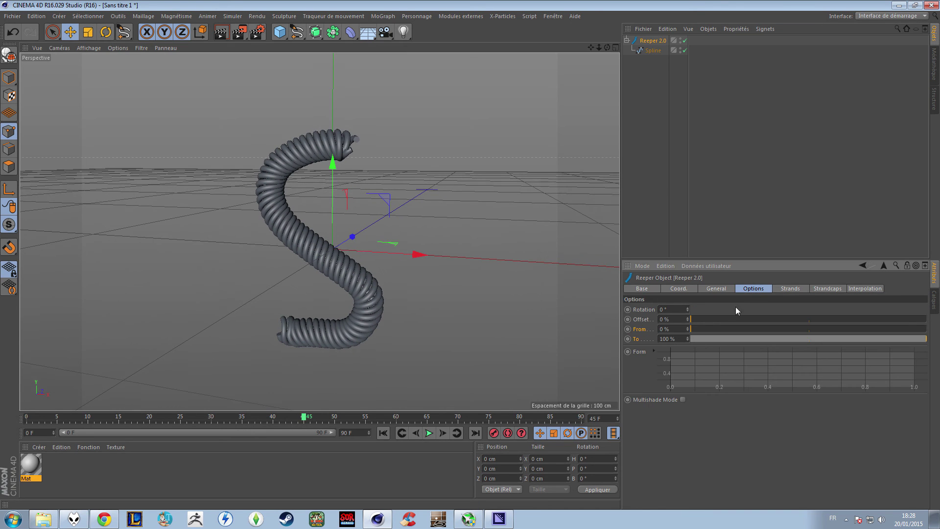
pyautogui.moveTo(697, 339); pyautogui.dragTo(927, 339)
pyautogui.moveTo(726, 318); pyautogui.dragTo(688, 319)
pyautogui.keyDown('alt'); pyautogui.moveTo(400, 286); pyautogui.dragTo(348, 281); pyautogui.keyUp('alt')
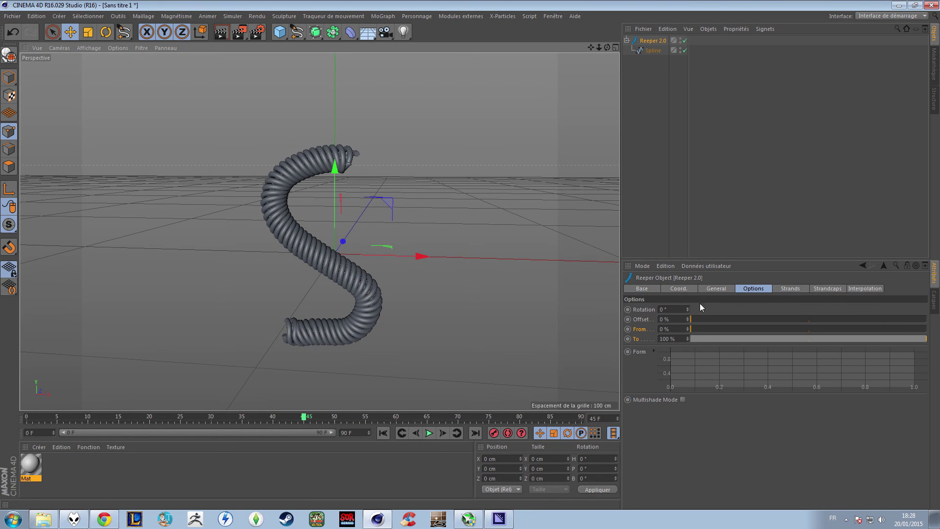
pyautogui.moveTo(688, 312); pyautogui.dragTo(692, 325)
# Review the Reeper's strand, strand cap and interpolation settings, and inspect the coiled rope from another angle
pyautogui.click(790, 289)
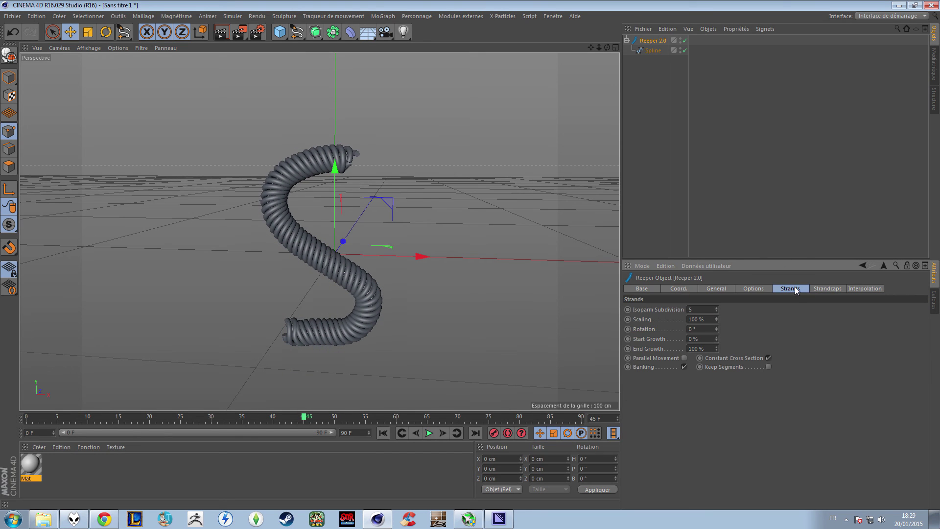
pyautogui.click(824, 289)
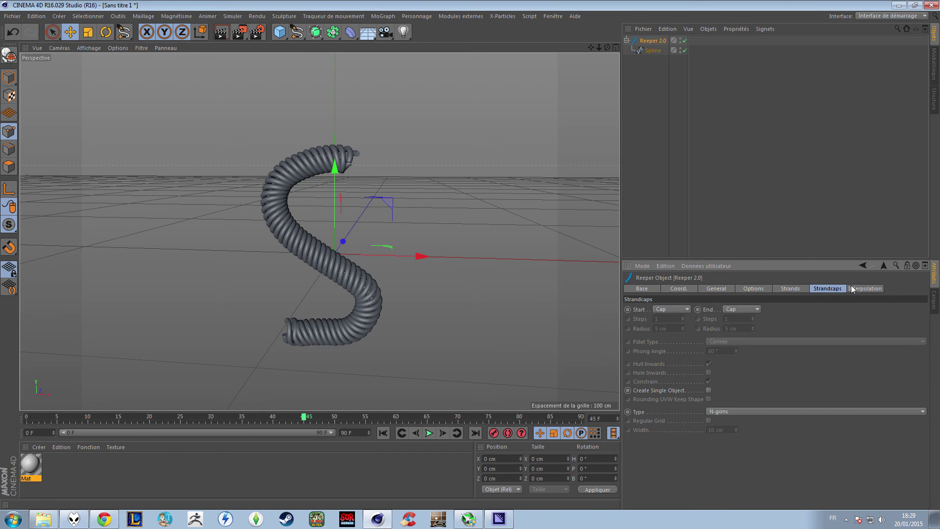
pyautogui.click(855, 289)
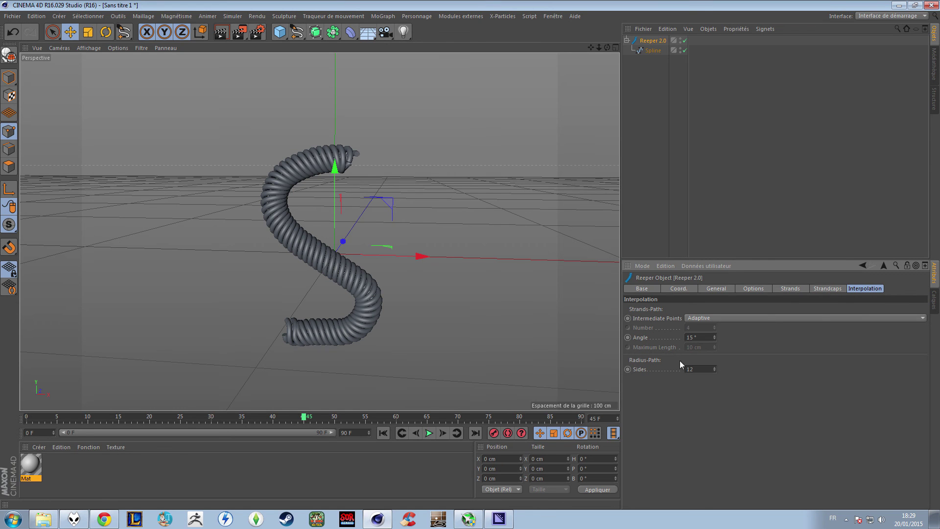
pyautogui.moveTo(313, 253)
pyautogui.keyDown('alt'); pyautogui.mouseDown()
pyautogui.moveTo(326, 258)
pyautogui.moveTo(313, 248)
pyautogui.moveTo(336, 327)
pyautogui.moveTo(332, 255)
pyautogui.mouseUp(); pyautogui.keyUp('alt')
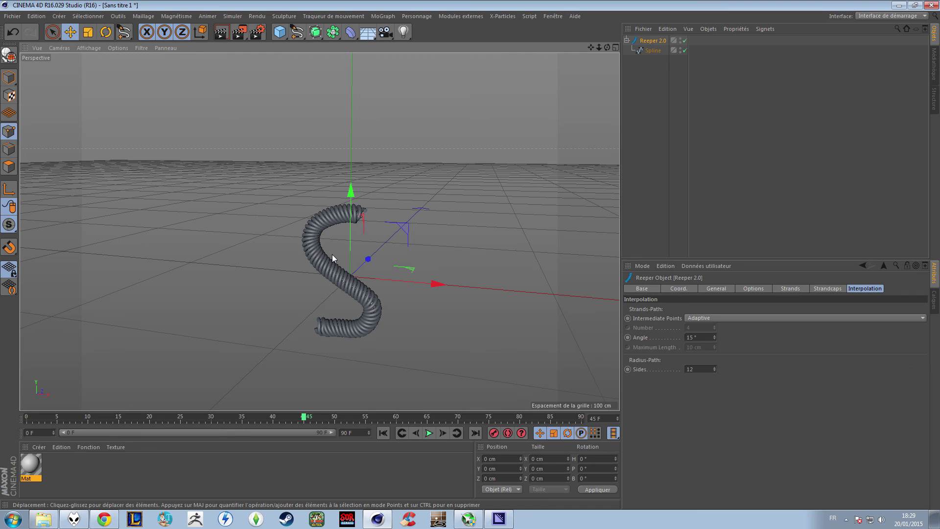
pyautogui.moveTo(332, 254)
pyautogui.keyDown('alt'); pyautogui.mouseDown(button='right')
pyautogui.moveTo(483, 324)
pyautogui.moveTo(407, 295)
pyautogui.moveTo(343, 252)
pyautogui.moveTo(319, 259)
pyautogui.mouseUp(button='right'); pyautogui.keyUp('alt')
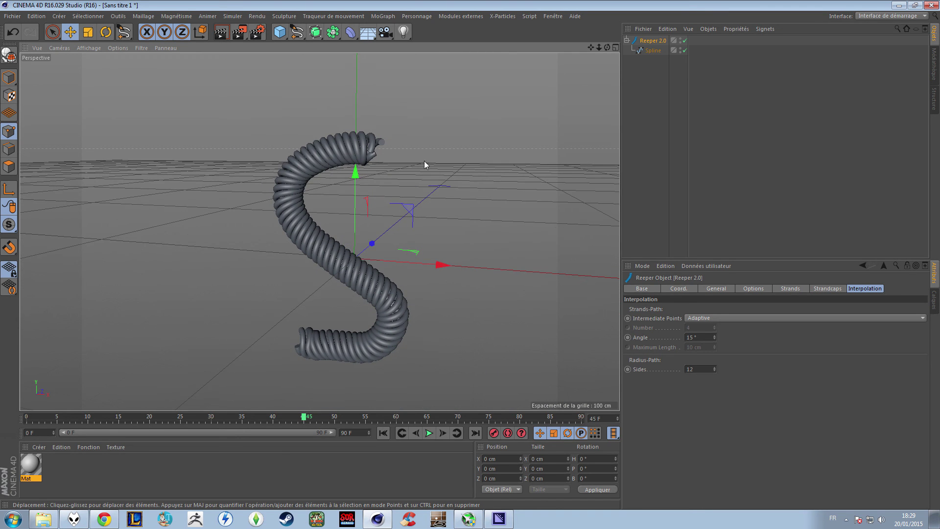